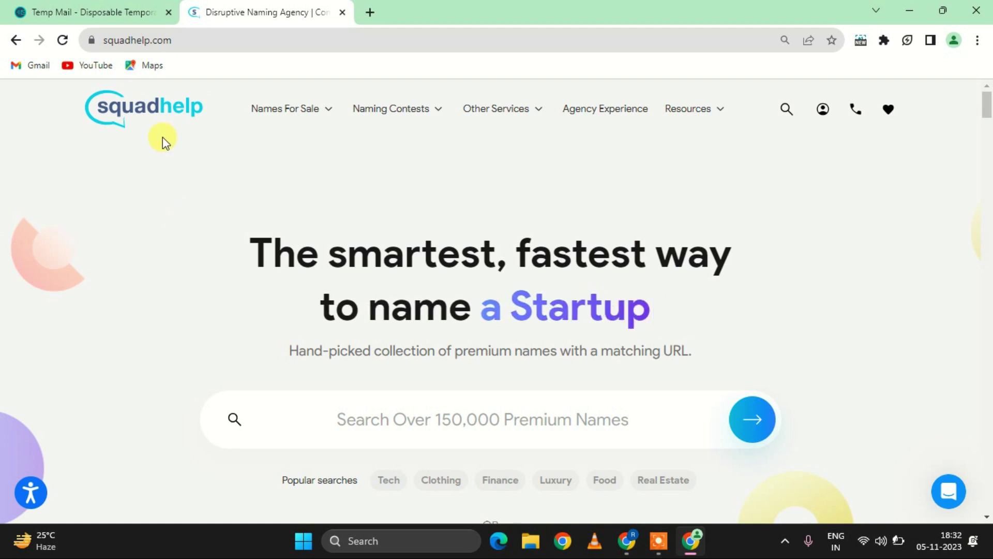
Examine the homepage's naming contest section, press features, customer rating and premium domains
scroll(268, 259, "down", 8)
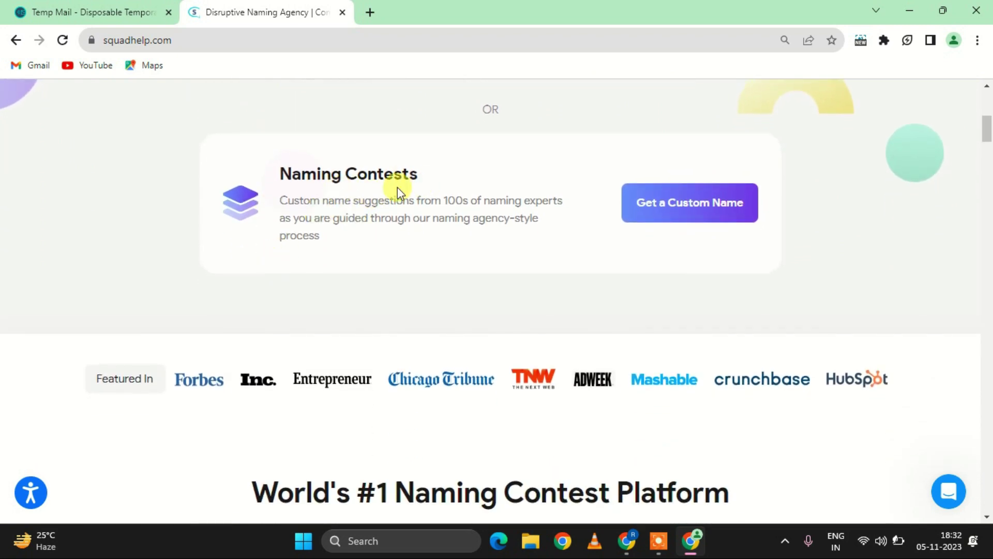
scroll(399, 186, "down", 3)
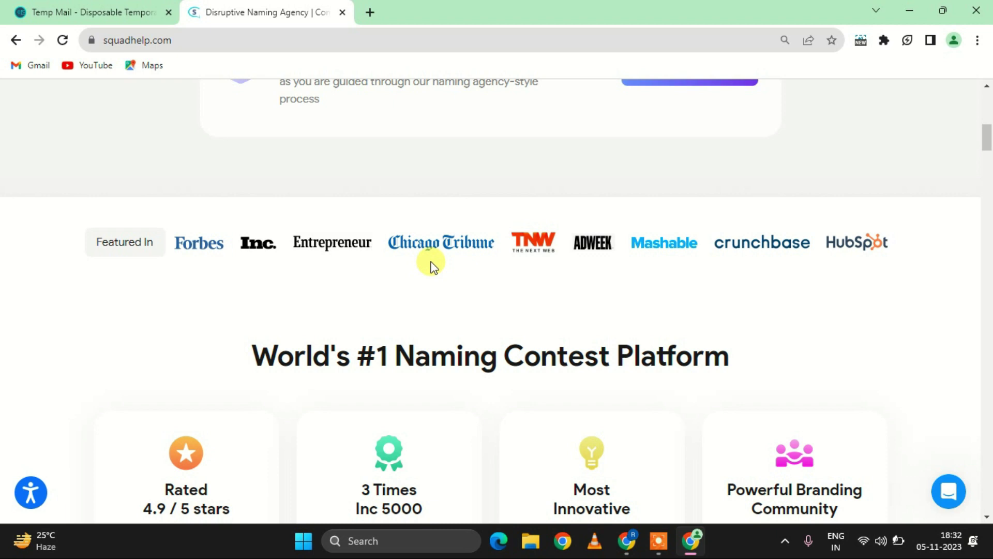
scroll(430, 262, "down", 2)
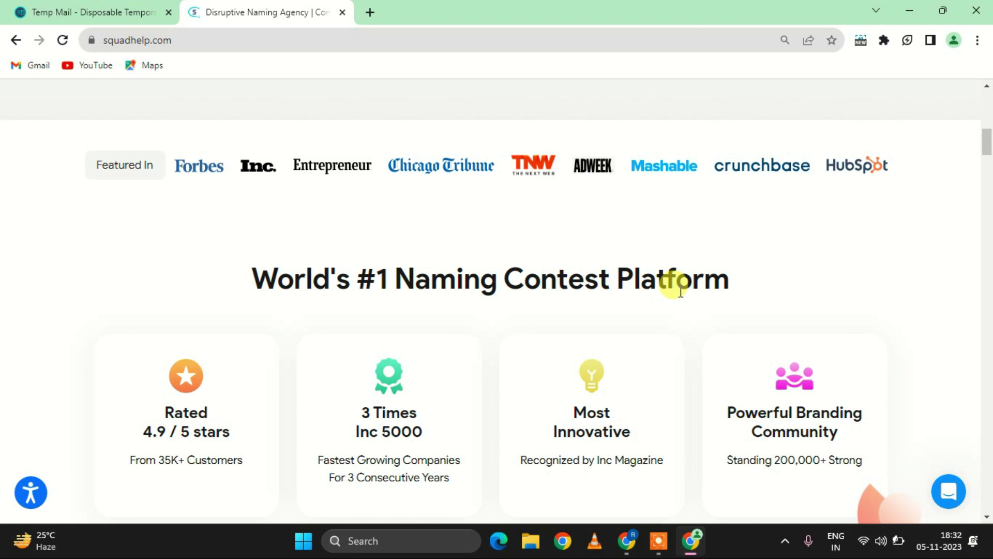
scroll(680, 291, "down", 2)
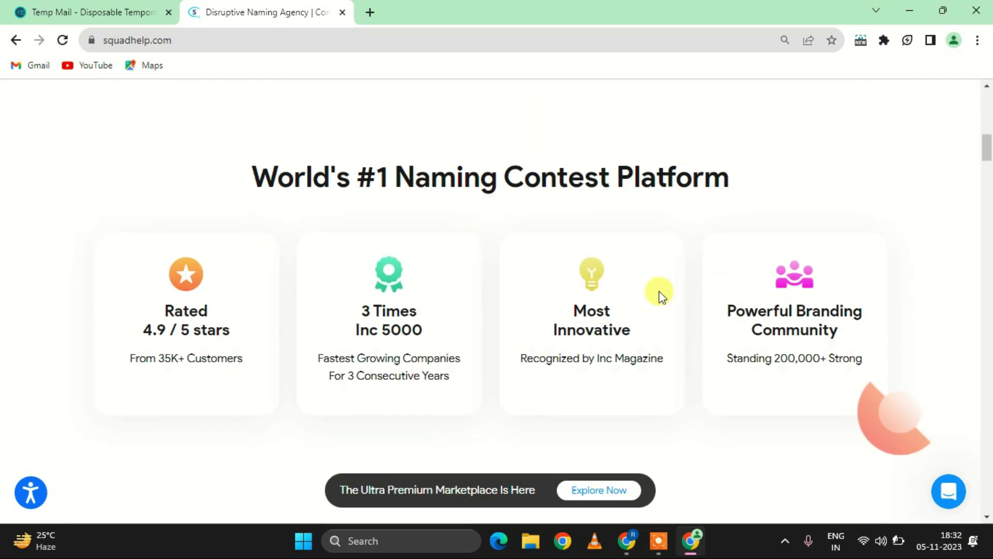
left_click_drag(221, 329, 140, 324)
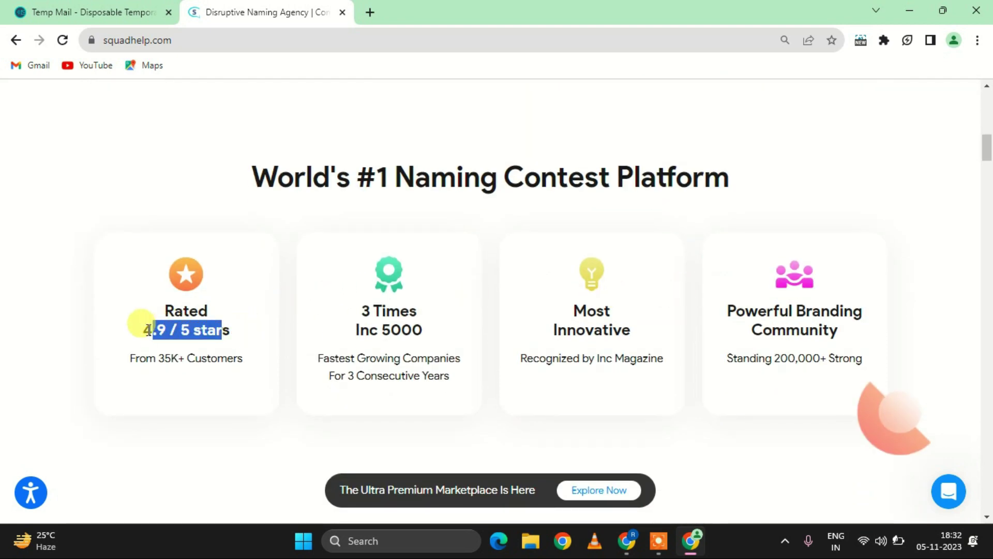
double_click(175, 351)
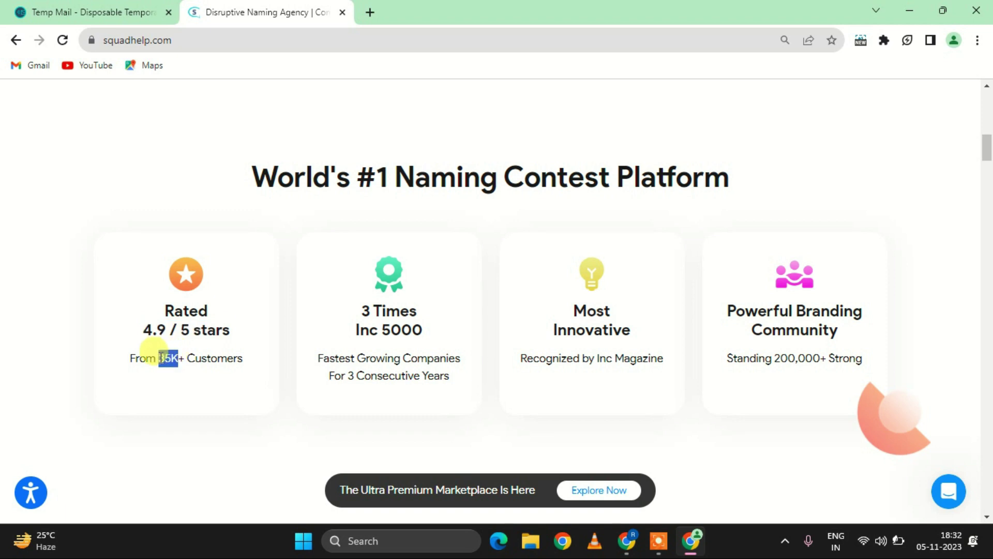
left_click_drag(156, 326, 192, 326)
left_click(199, 327)
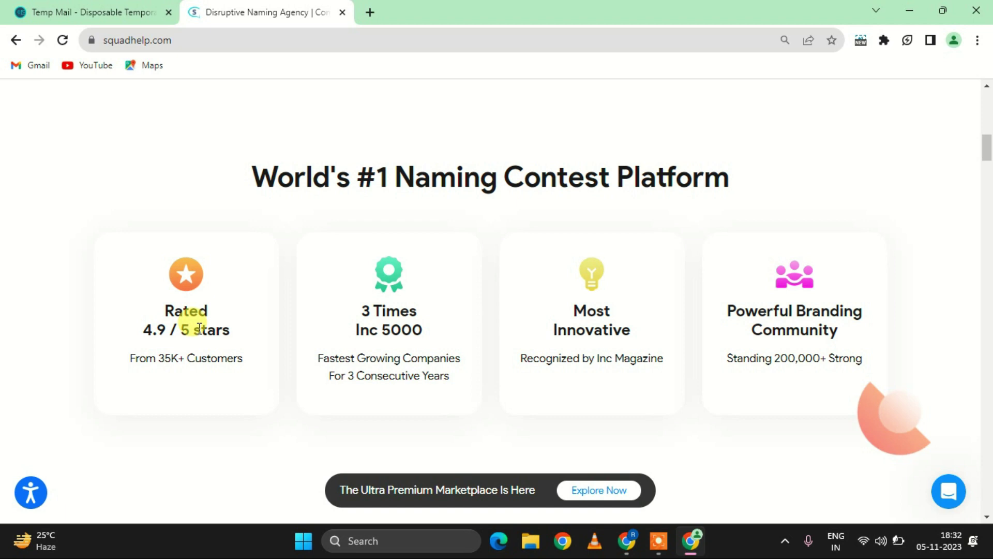
scroll(595, 401, "up", 1)
scroll(597, 399, "down", 10)
scroll(597, 398, "up", 5)
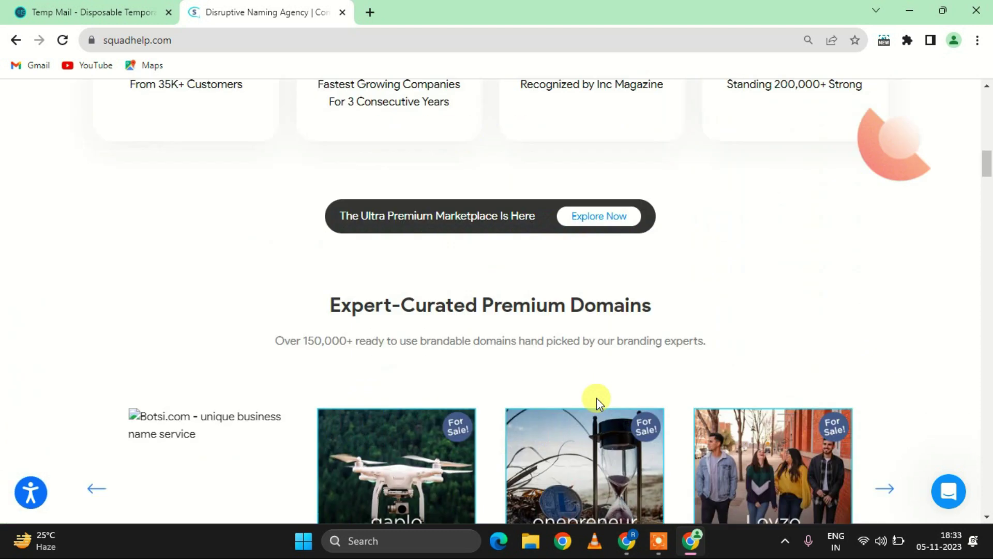
Open the signup page for a new account from the homepage's account options
scroll(597, 399, "up", 15)
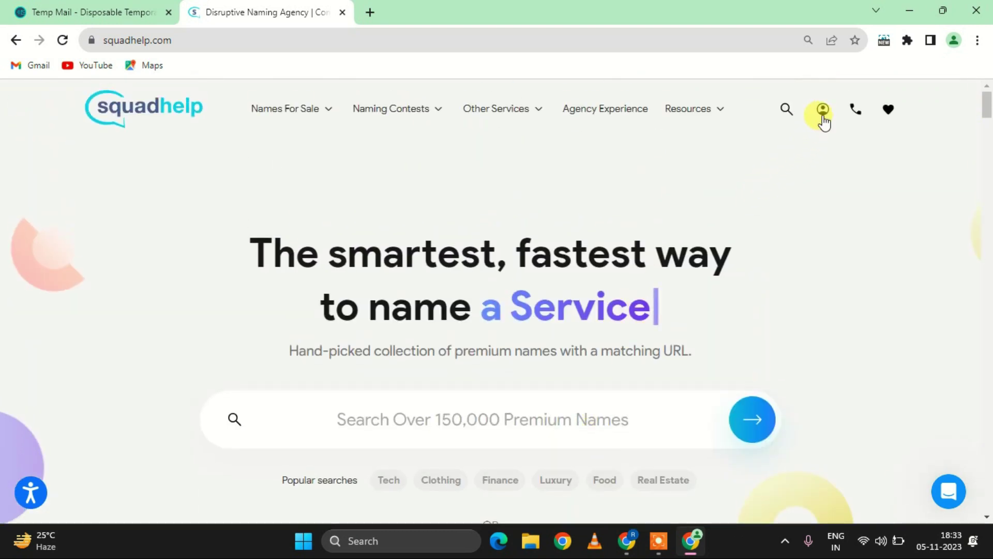
mouse_move(824, 122)
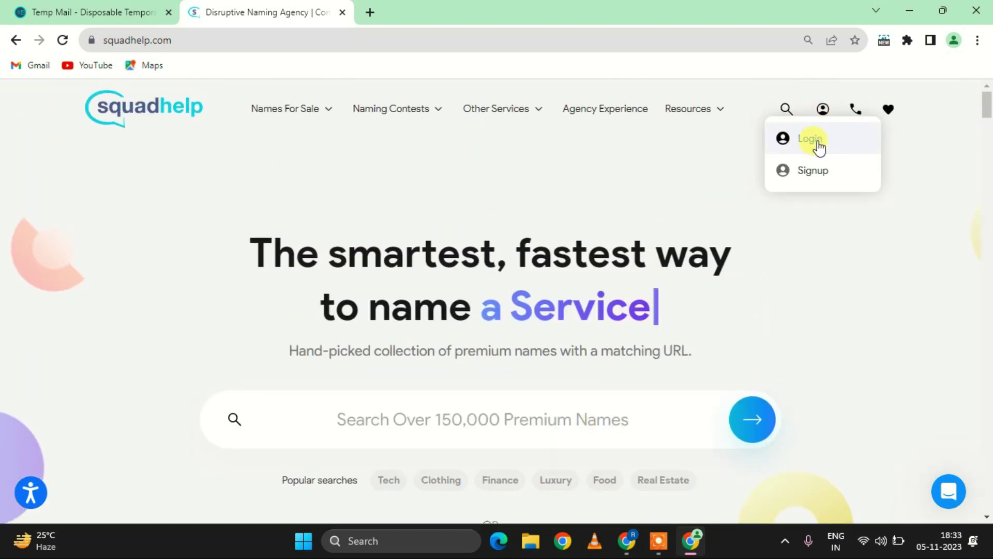
left_click(816, 172)
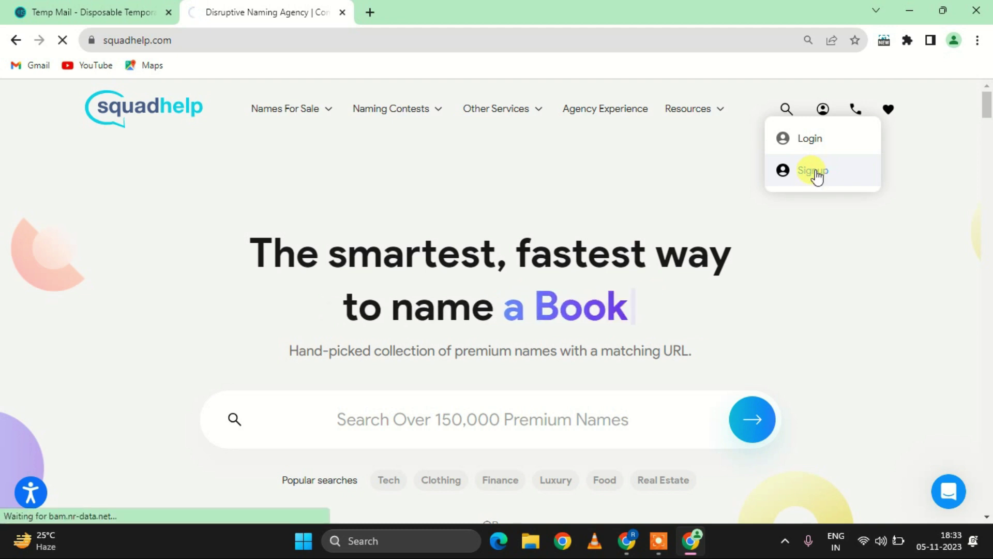
Review the signup form's name, company, email and password fields and the account type options
scroll(448, 297, "down", 4)
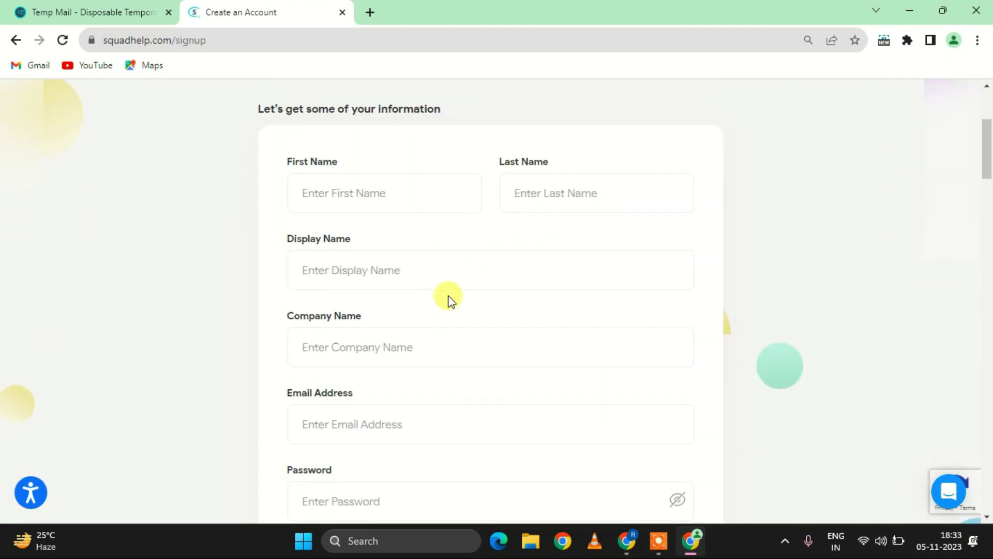
scroll(421, 259, "down", 2)
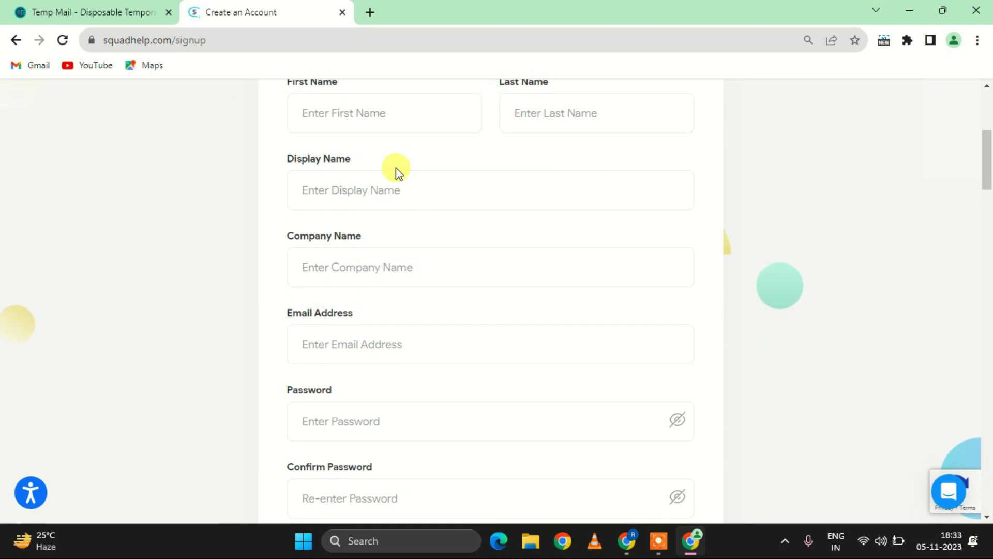
scroll(372, 155, "up", 1)
scroll(525, 140, "down", 1)
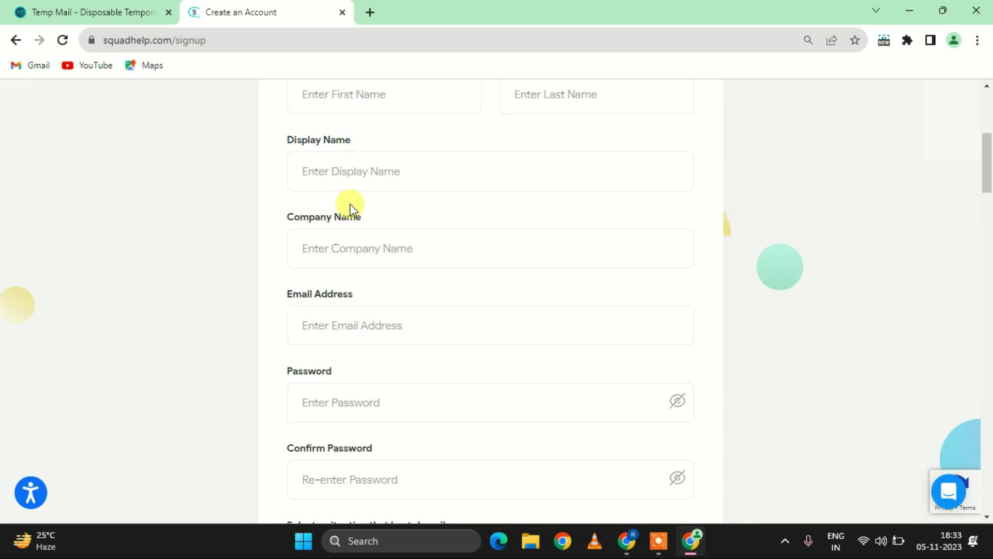
left_click_drag(362, 217, 293, 216)
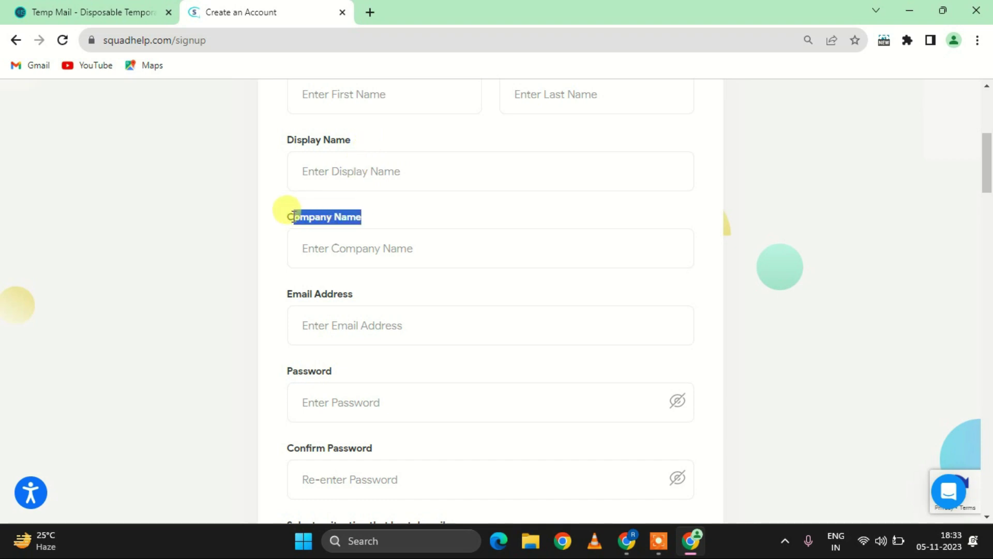
left_click(321, 213)
scroll(328, 216, "down", 1)
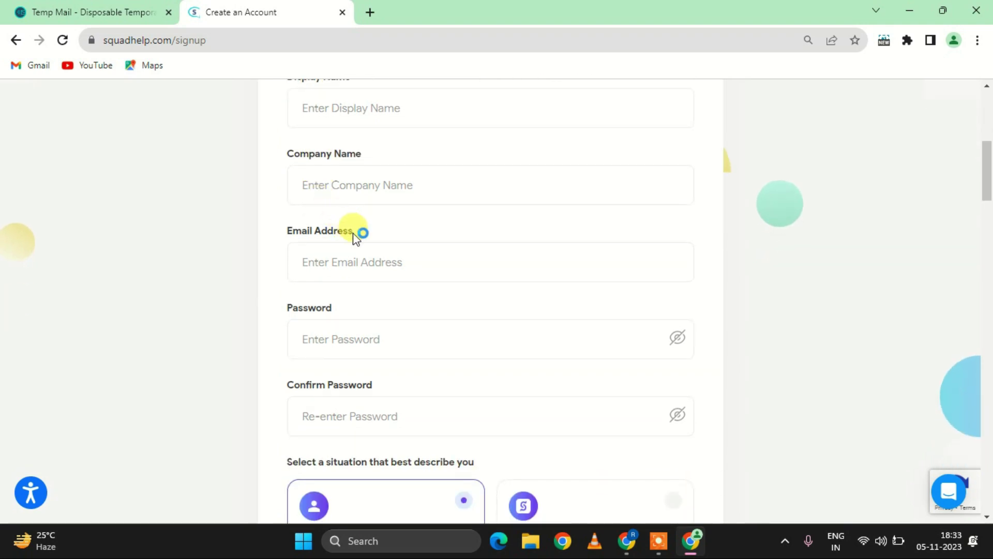
scroll(367, 159, "down", 1)
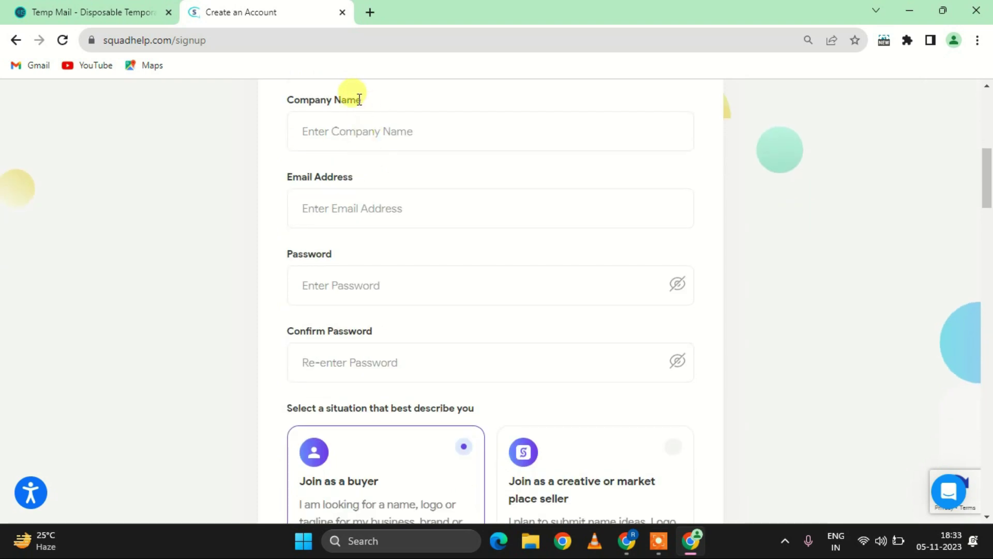
scroll(355, 205, "down", 1)
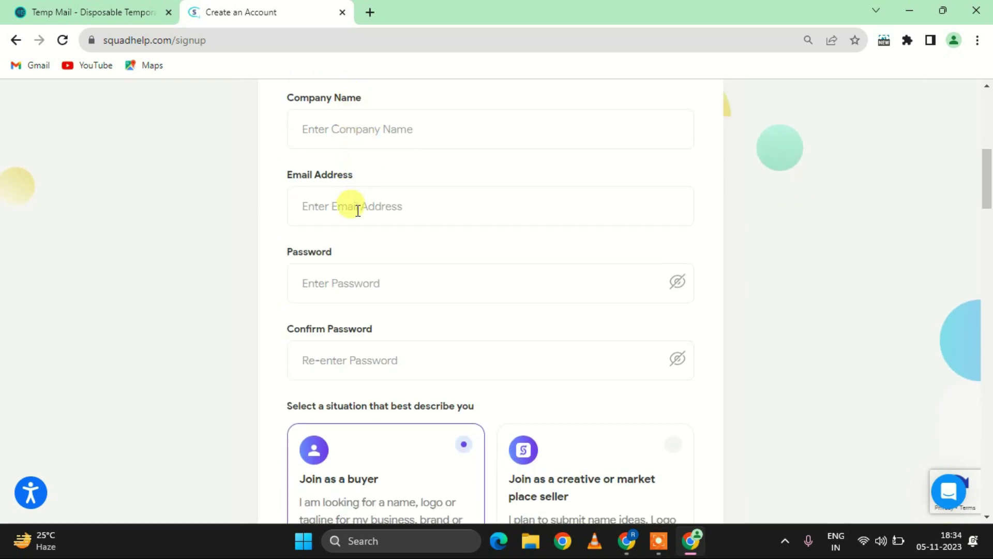
scroll(351, 231, "down", 1)
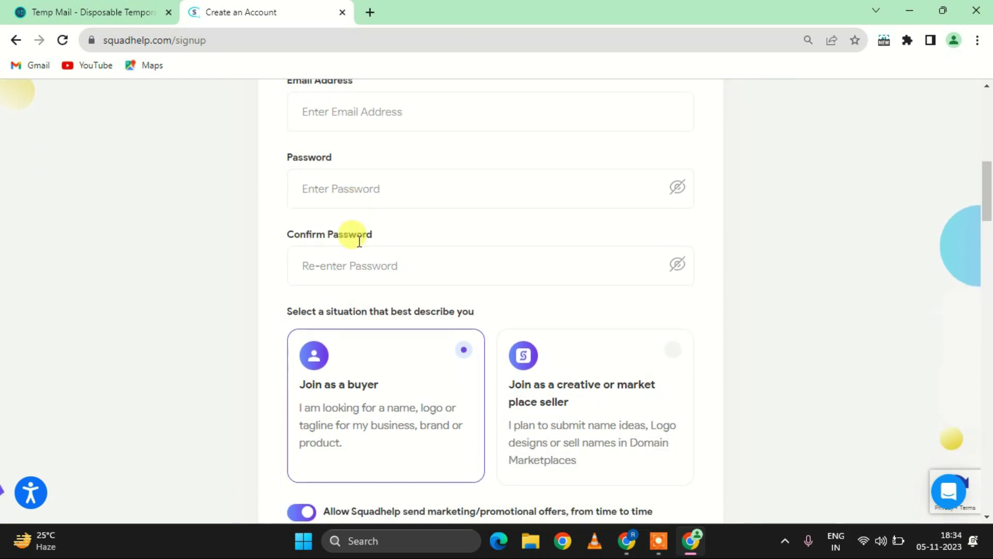
scroll(364, 249, "down", 1)
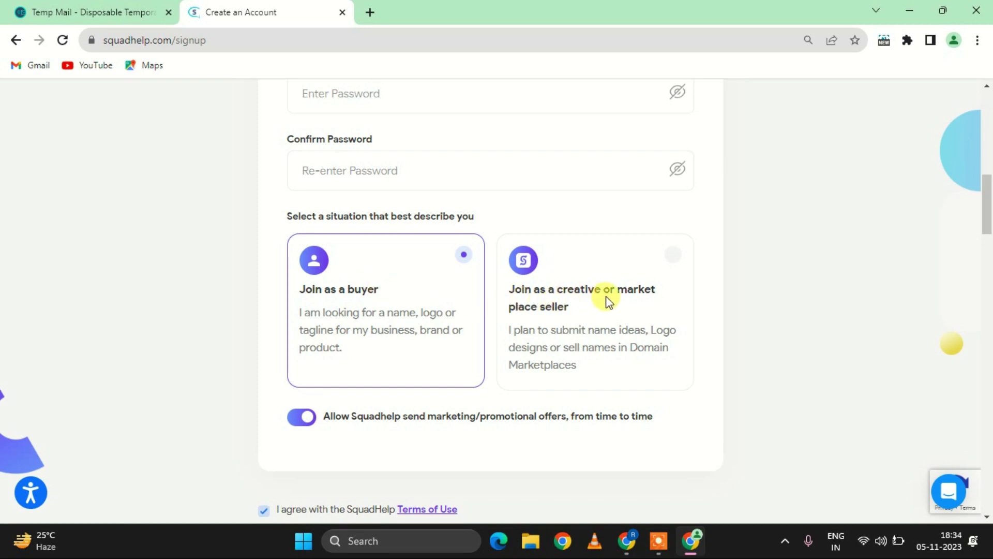
Choose "Join as a creative or market place seller" as the situation that best describes the account holder
left_click(577, 310)
scroll(539, 322, "down", 3)
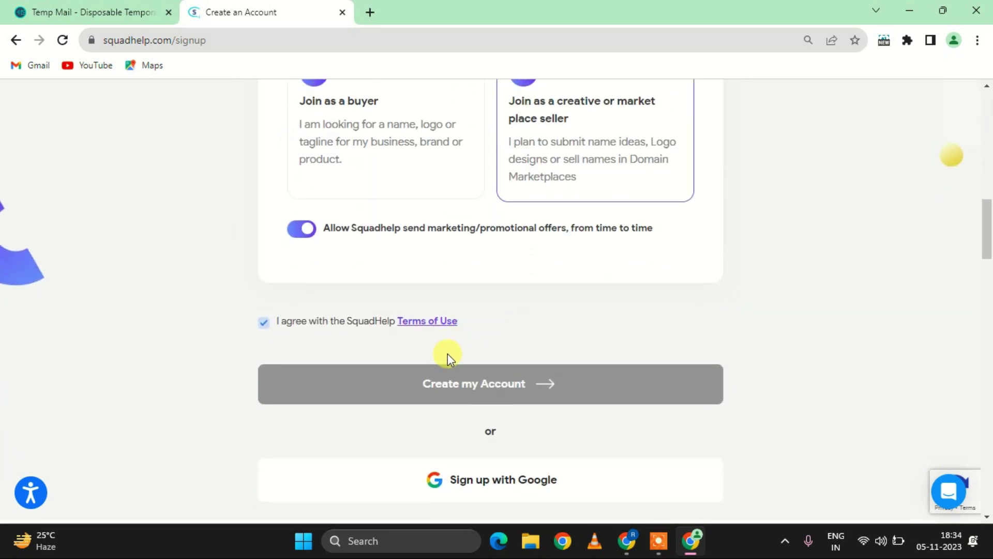
scroll(533, 351, "up", 4)
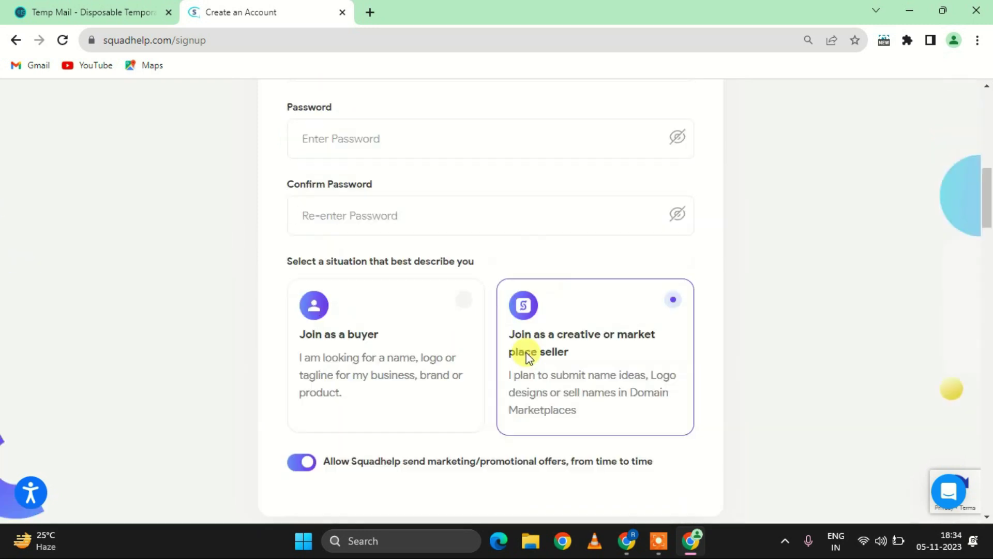
scroll(527, 357, "up", 4)
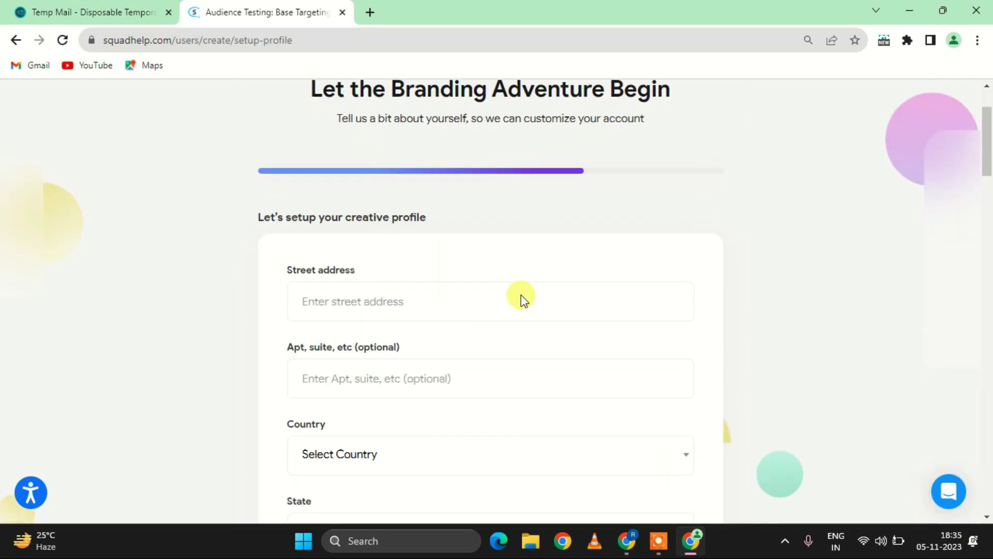
Fill in the street address in the creative profile setup form
scroll(521, 296, "down", 1)
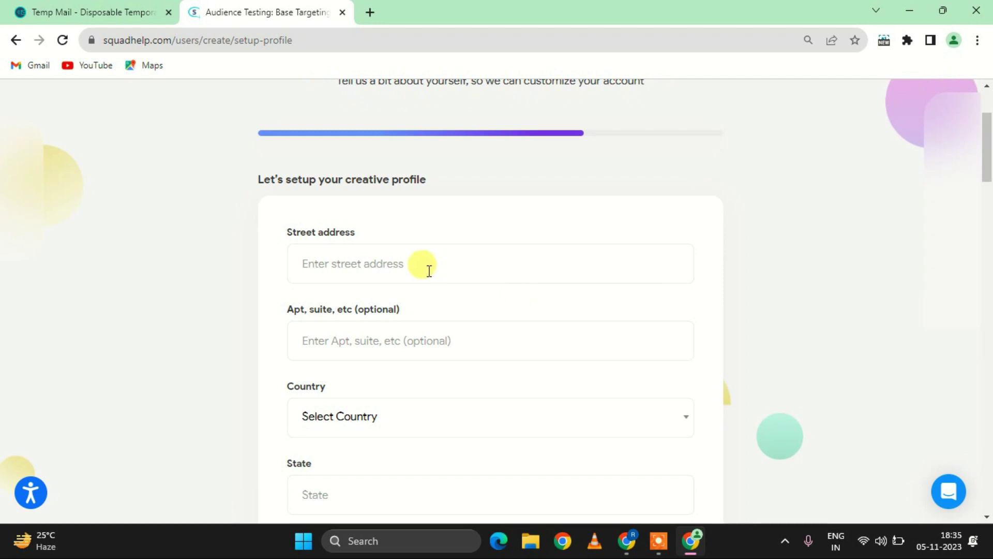
left_click_drag(371, 236, 287, 239)
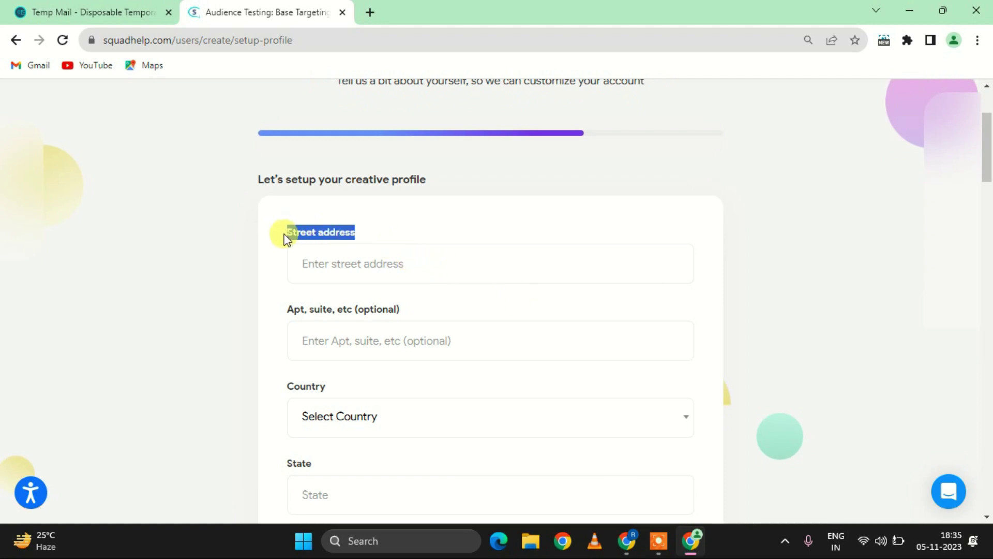
left_click(337, 259)
type("india")
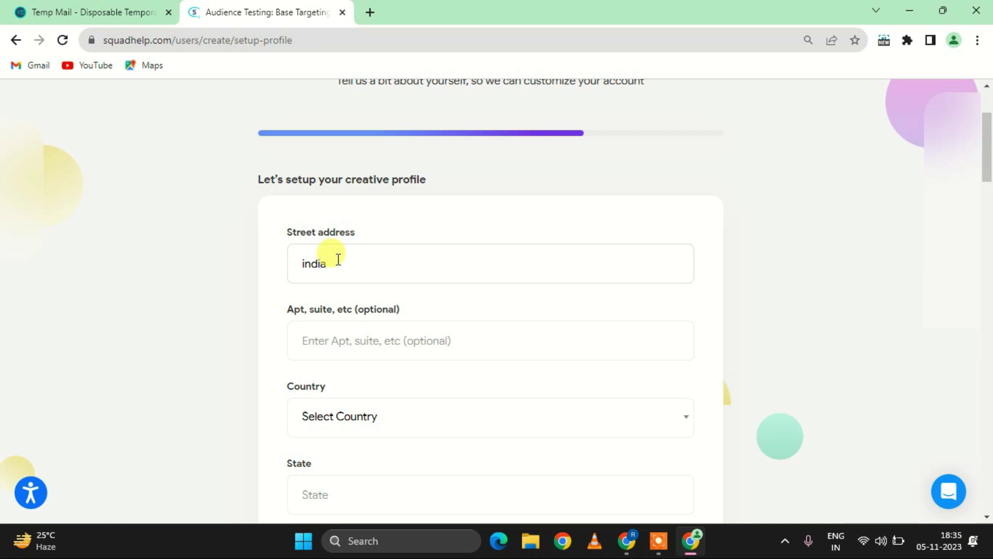
Find and select India as the country in the creative profile, leaving the optional apartment field empty
scroll(338, 259, "down", 1)
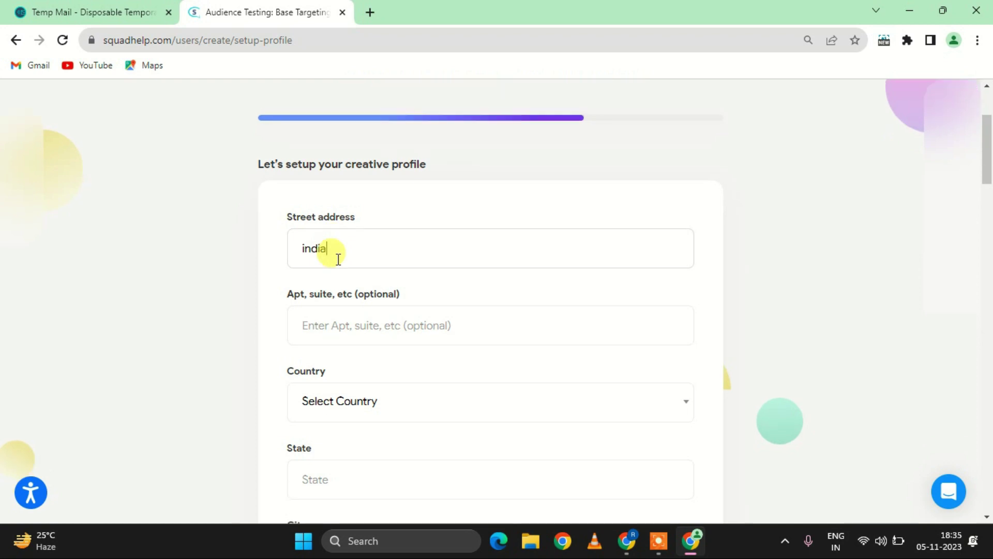
scroll(338, 258, "down", 2)
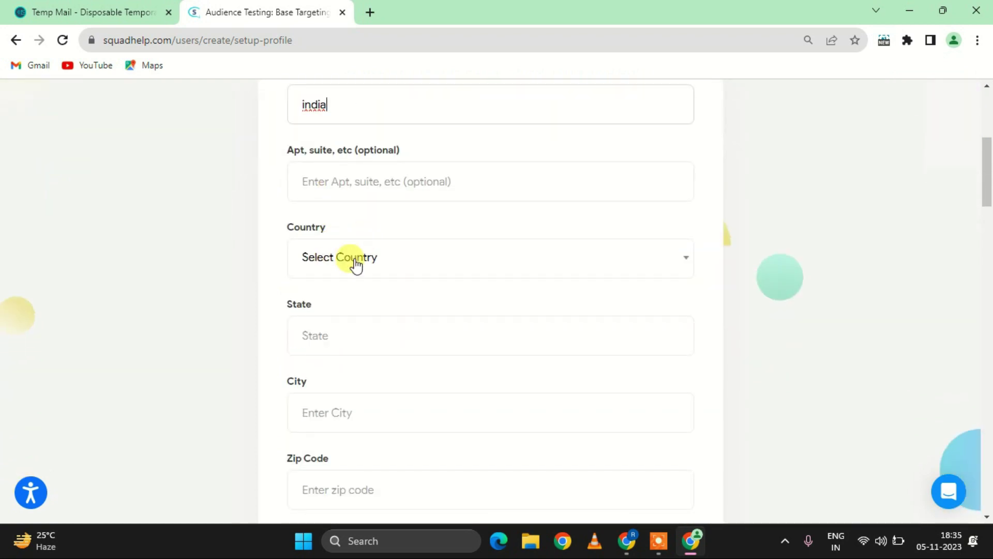
scroll(361, 207, "up", 1)
scroll(357, 197, "up", 1)
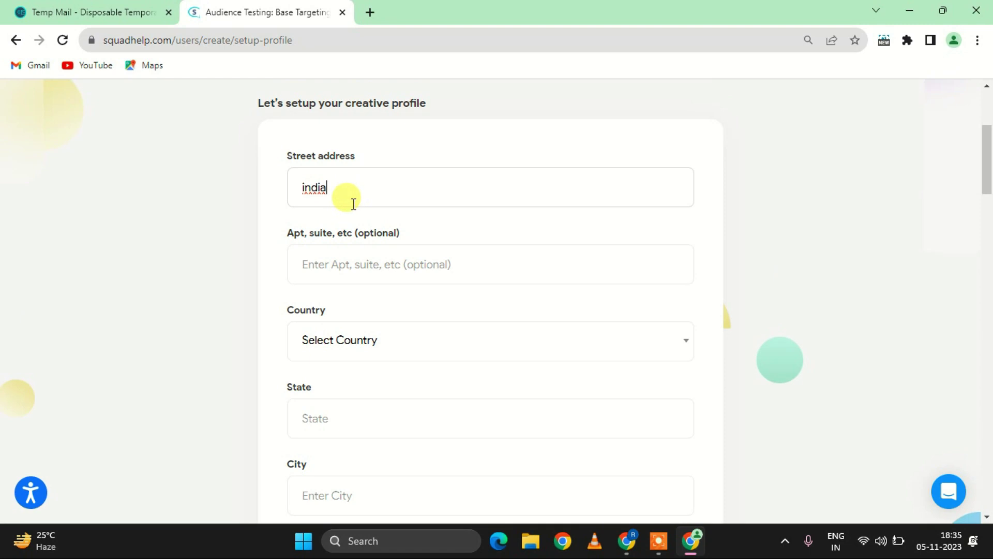
scroll(348, 197, "down", 2)
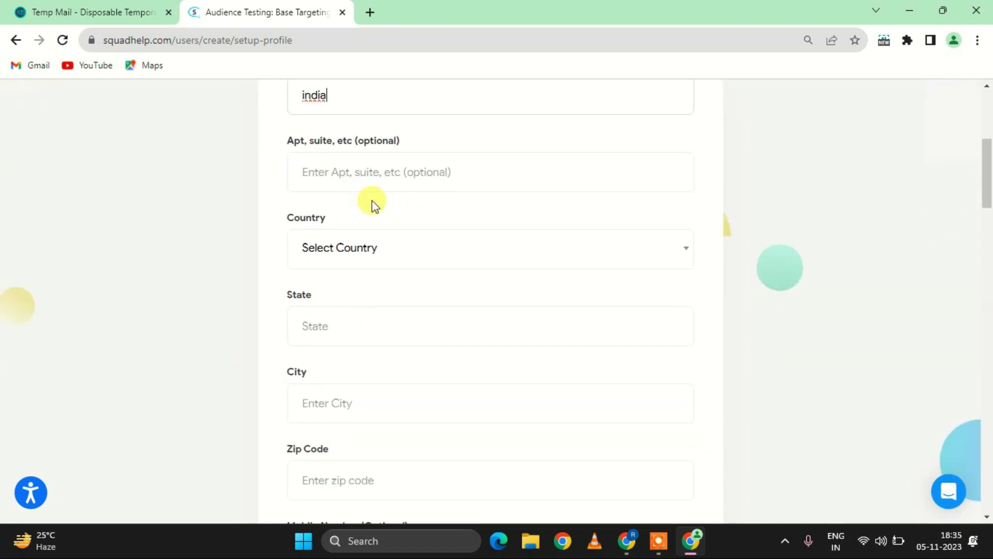
left_click(374, 258)
left_click(367, 286)
type("ind")
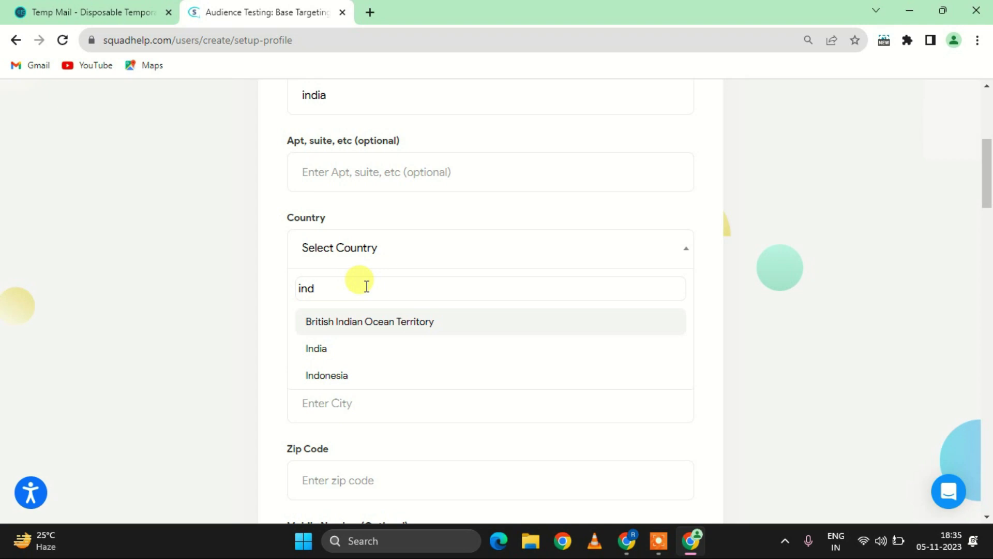
left_click(349, 352)
Find and select Delhi as the state in the creative profile
scroll(387, 259, "down", 1)
left_click(386, 254)
type("de")
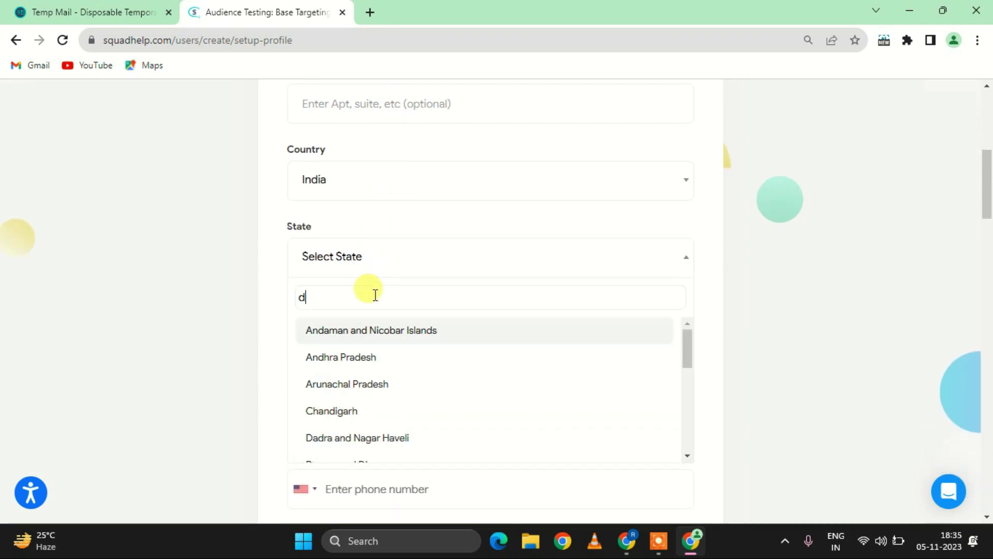
left_click(344, 385)
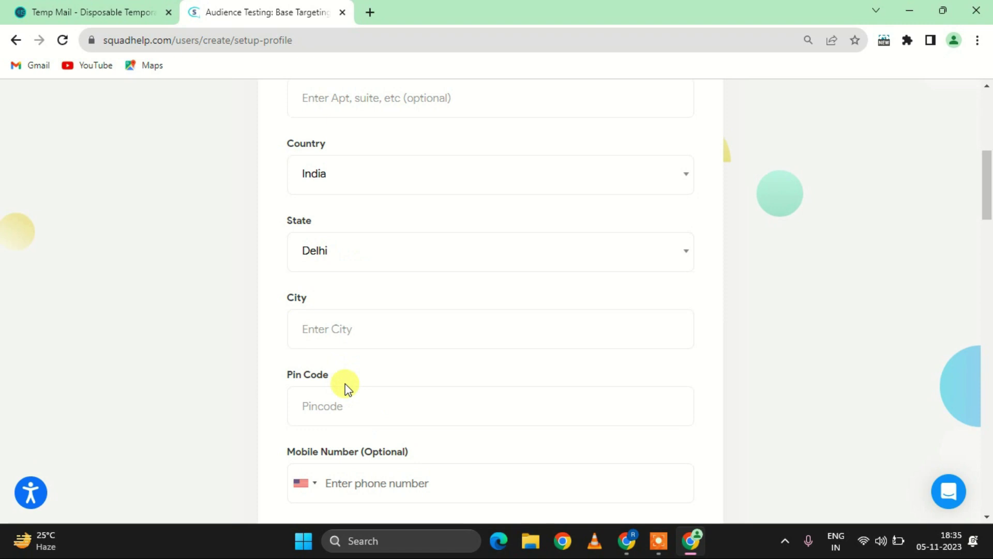
Enter delhi as the city and fill in the postal pin code in the creative profile form
scroll(343, 386, "down", 2)
left_click(331, 240)
type("delhi")
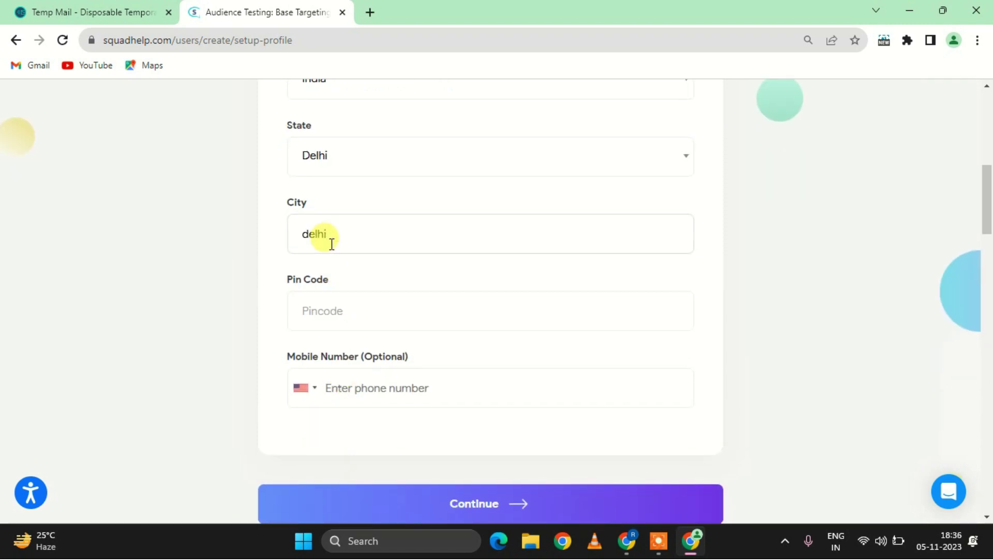
type("1100")
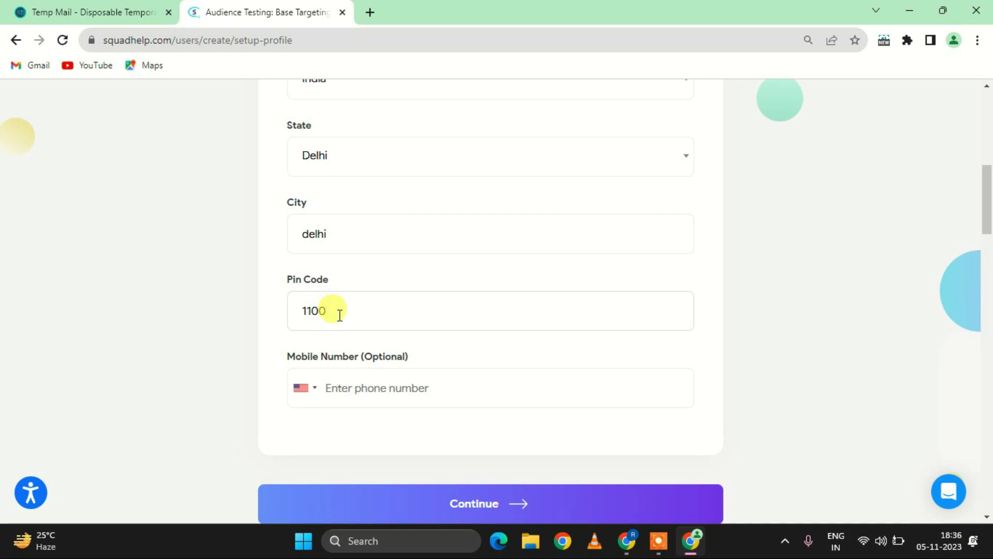
Submit the creative profile form, leaving the optional mobile number empty
scroll(340, 313, "down", 2)
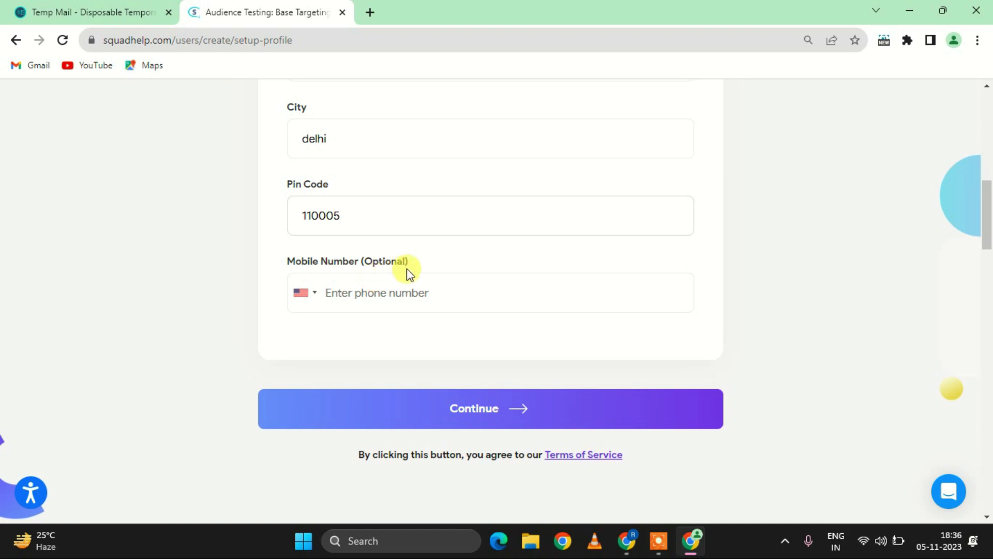
scroll(405, 273, "up", 5)
scroll(519, 403, "down", 4)
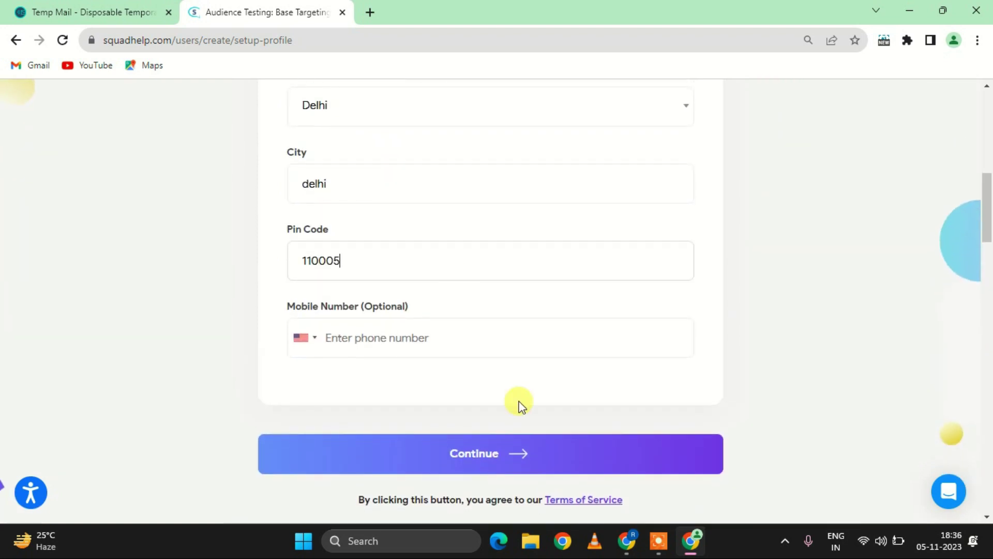
left_click(517, 456)
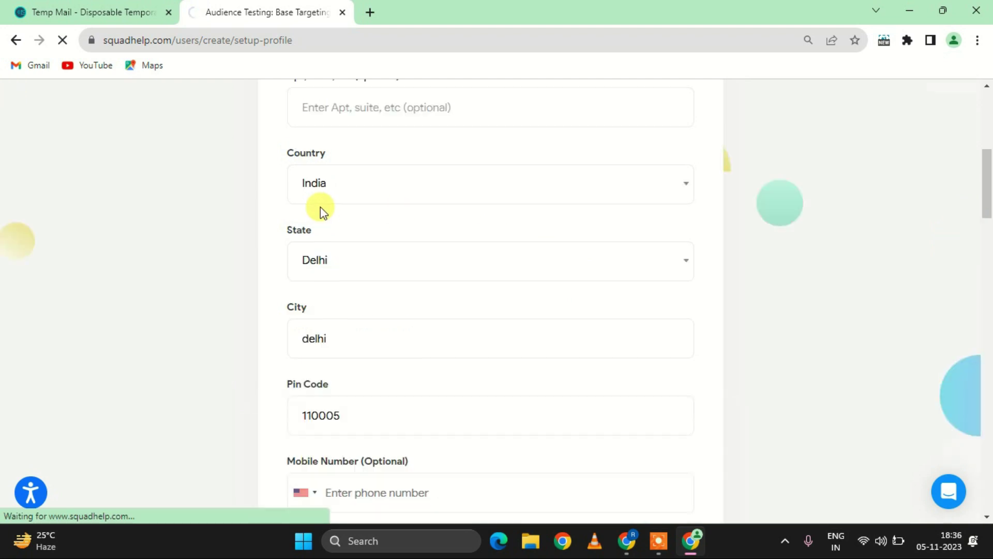
Select Sell Domains as an intended way to participate
scroll(479, 200, "down", 2)
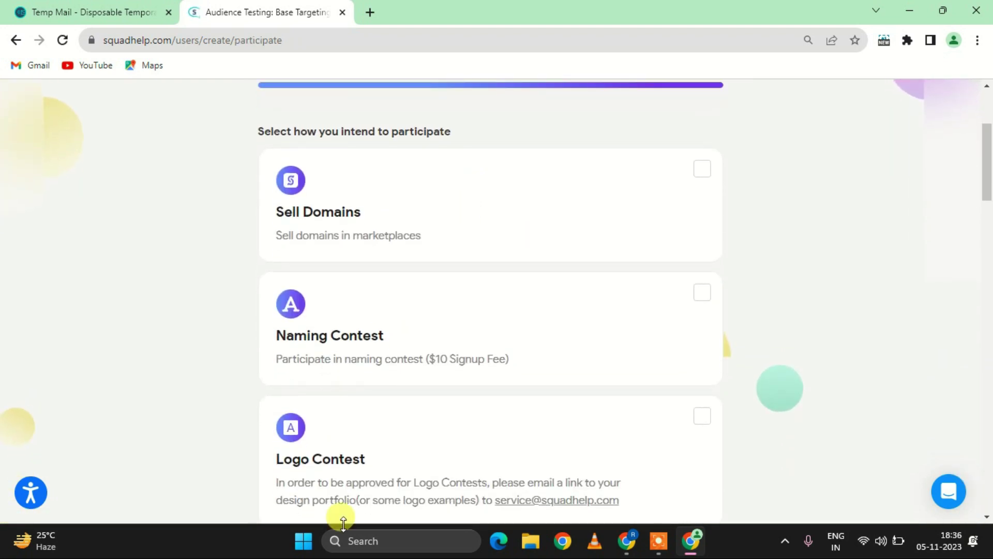
scroll(455, 380, "down", 2)
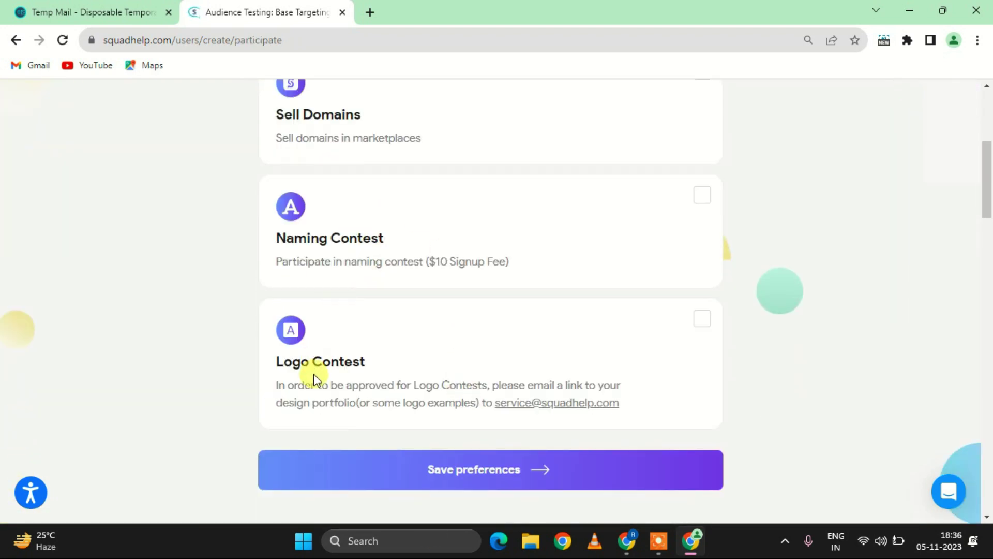
scroll(348, 379, "up", 1)
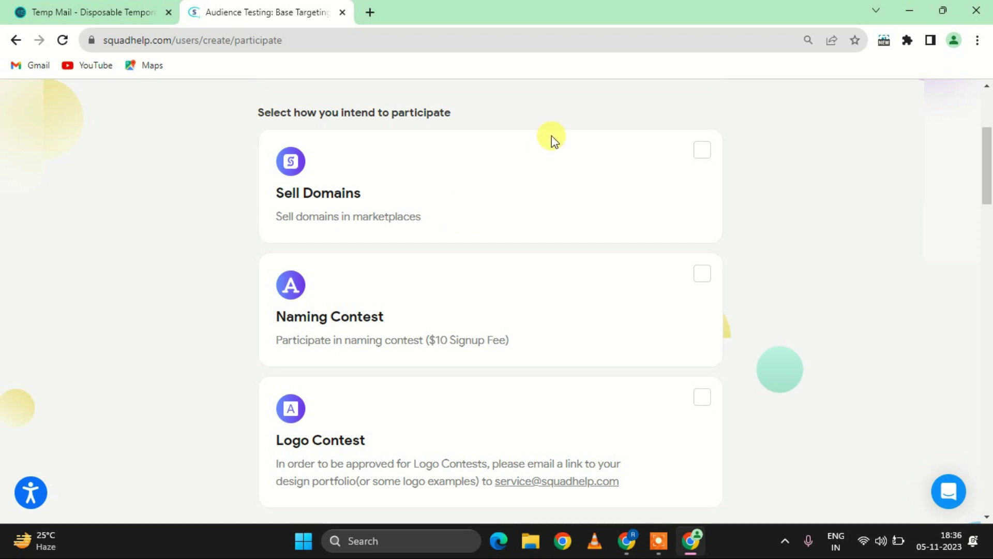
left_click(701, 161)
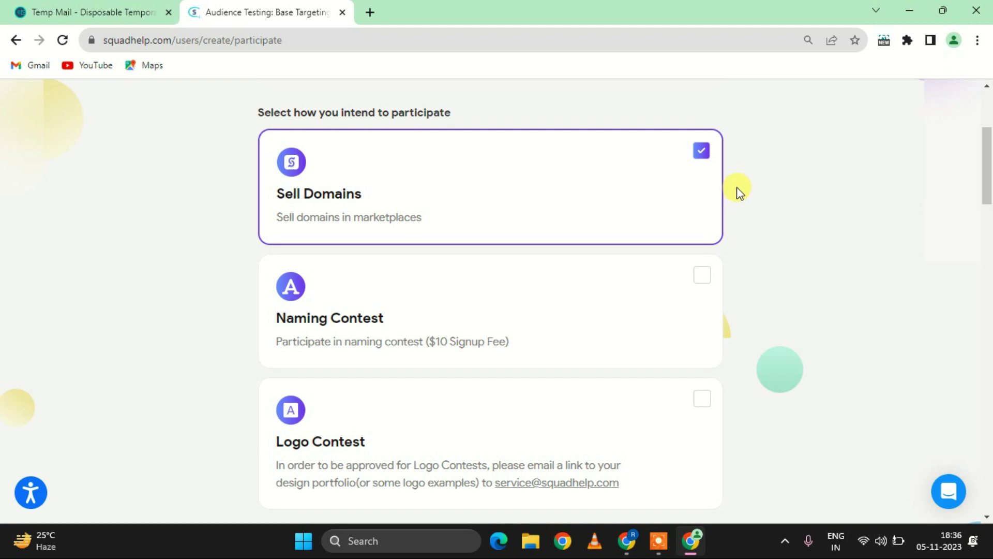
Add Naming Contest to the selected ways to participate
scroll(736, 187, "down", 1)
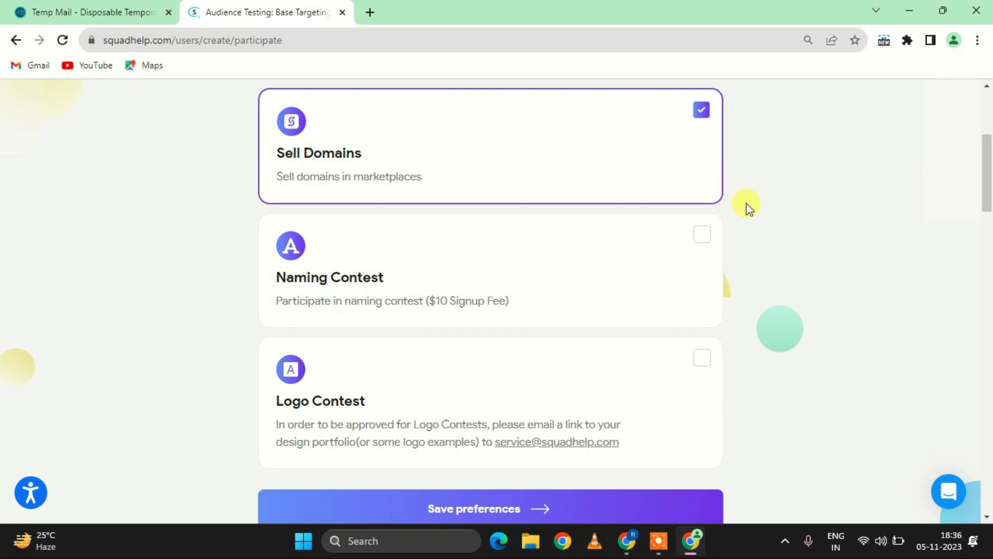
scroll(749, 207, "up", 1)
scroll(747, 207, "down", 1)
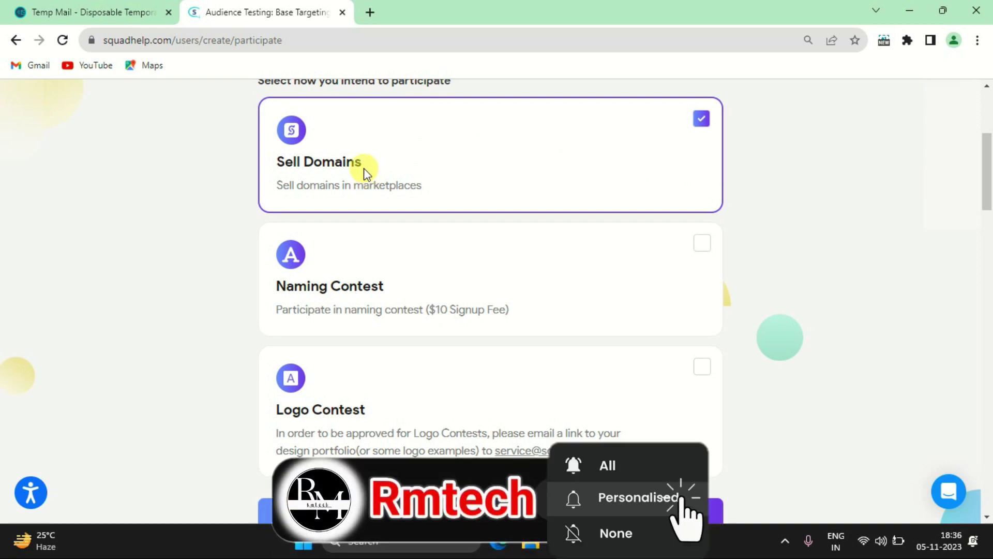
left_click_drag(363, 173, 266, 168)
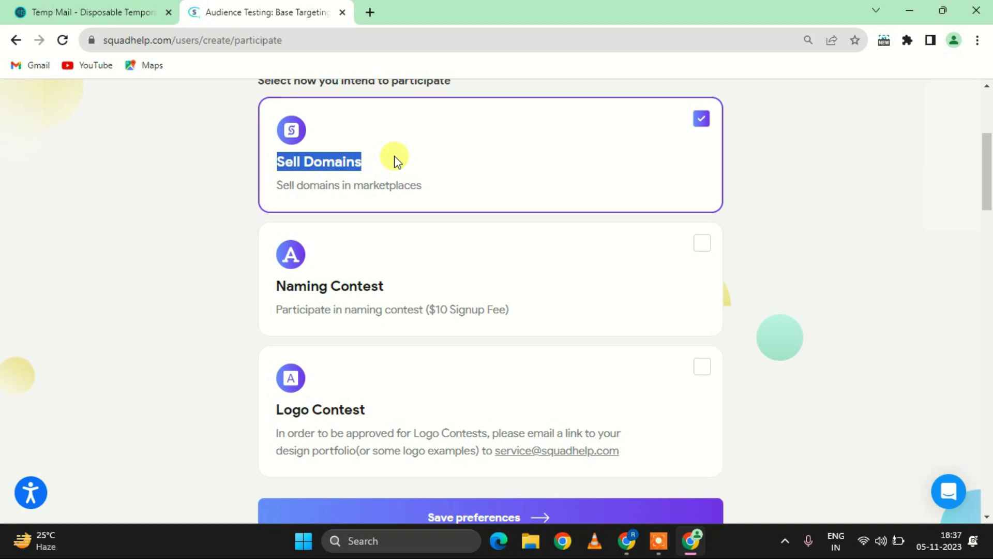
left_click(417, 253)
scroll(416, 254, "down", 1)
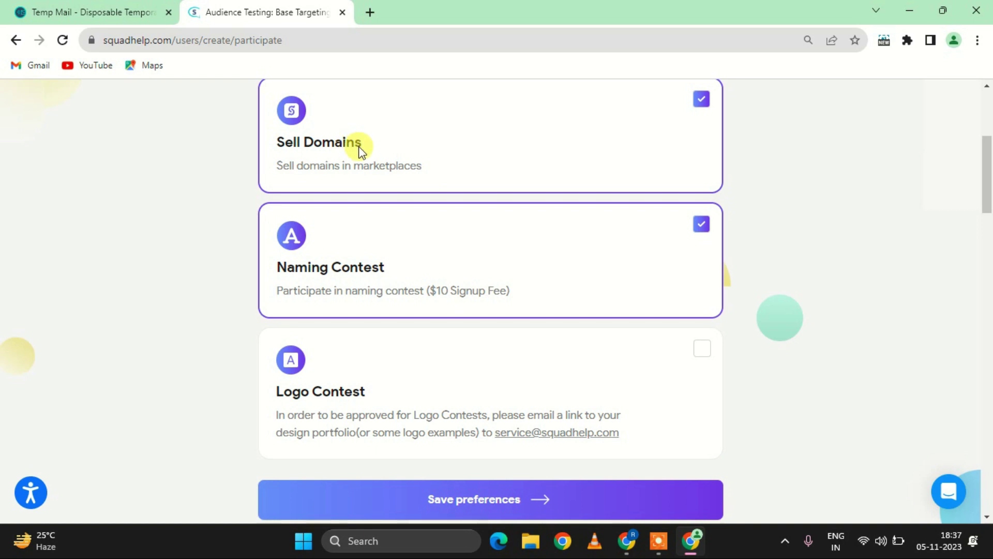
Add Logo Contest to the selected ways to participate and save the preferences
scroll(361, 150, "down", 1)
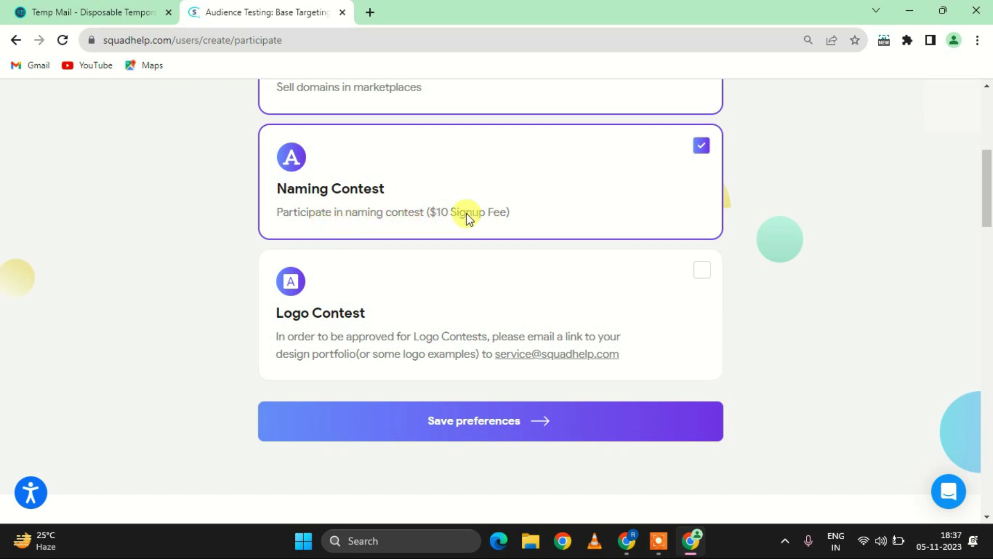
scroll(468, 216, "down", 1)
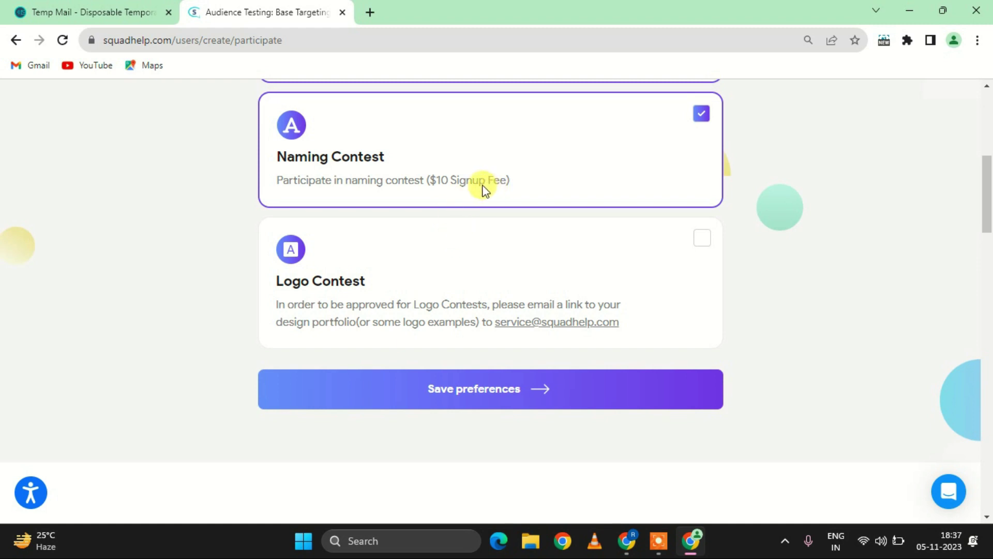
scroll(482, 187, "down", 1)
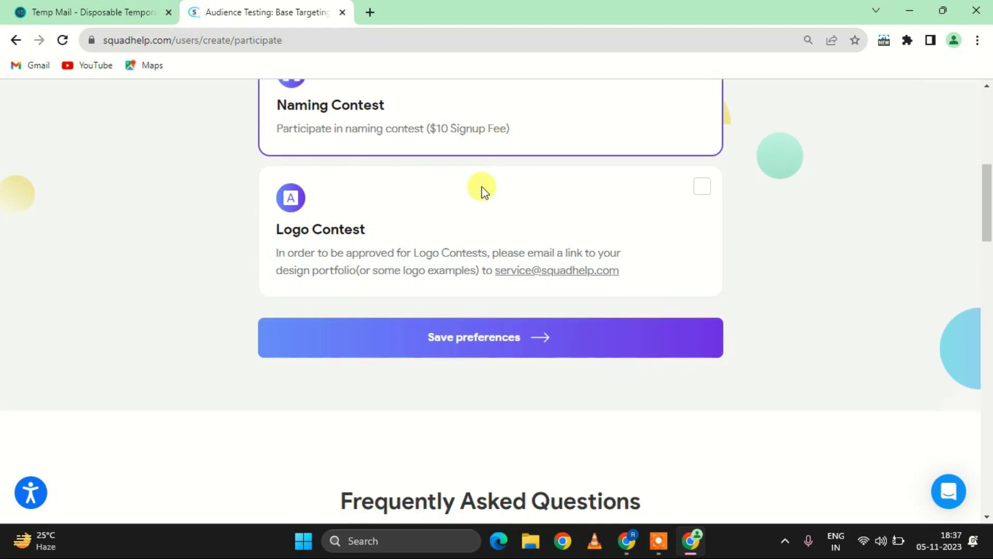
left_click(458, 213)
scroll(499, 211, "up", 1)
left_click(499, 209)
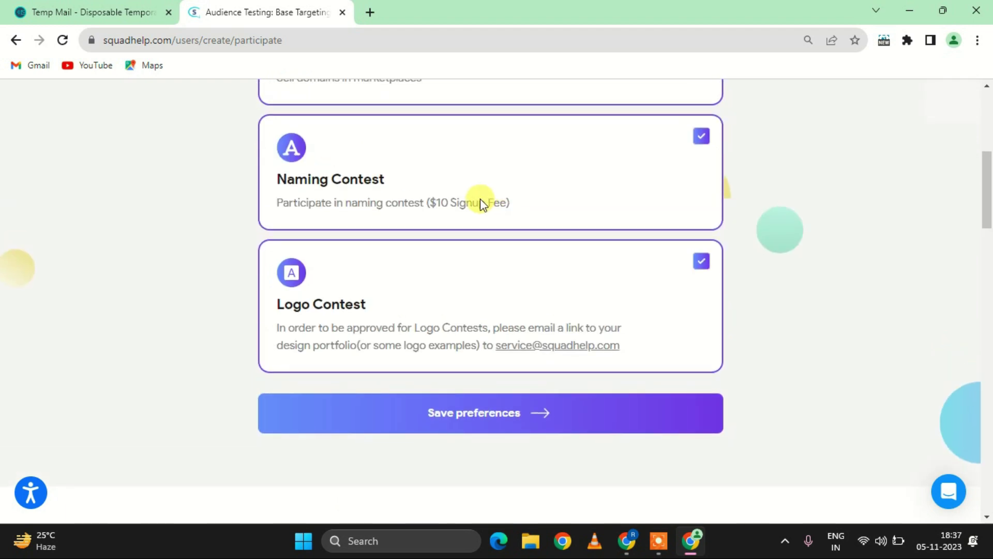
scroll(504, 188, "down", 1)
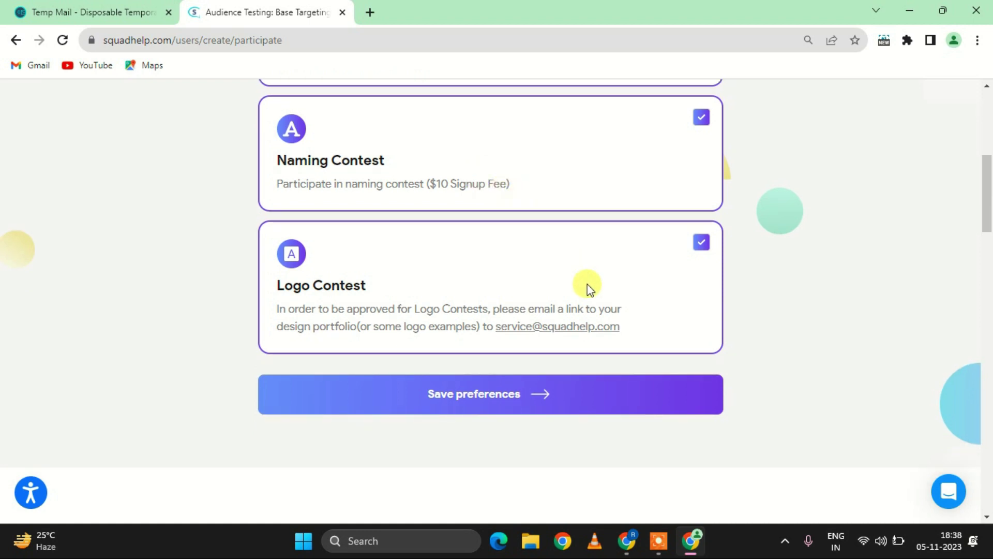
left_click(493, 405)
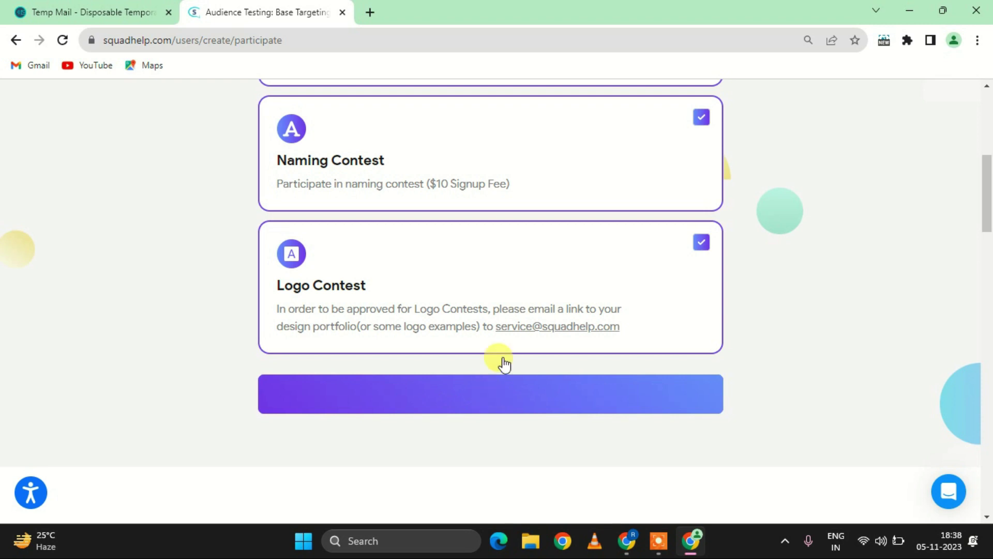
Go to the account dashboard and open the list of active contests
scroll(445, 241, "up", 3)
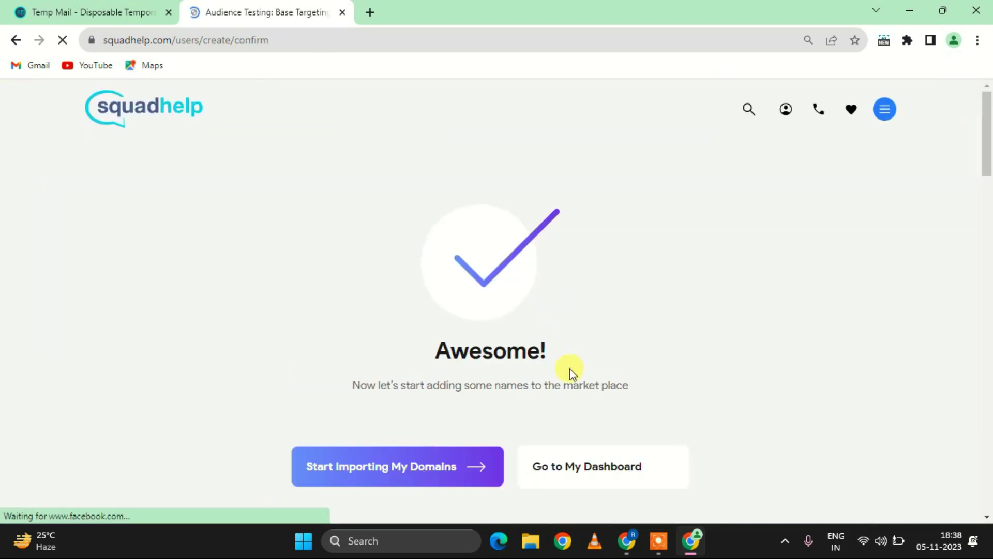
left_click(567, 470)
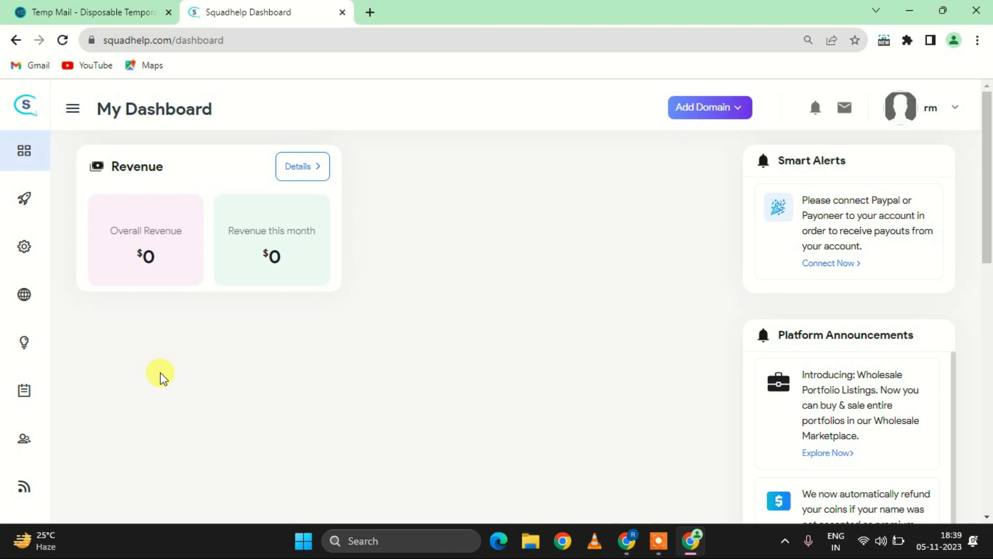
scroll(160, 376, "down", 4)
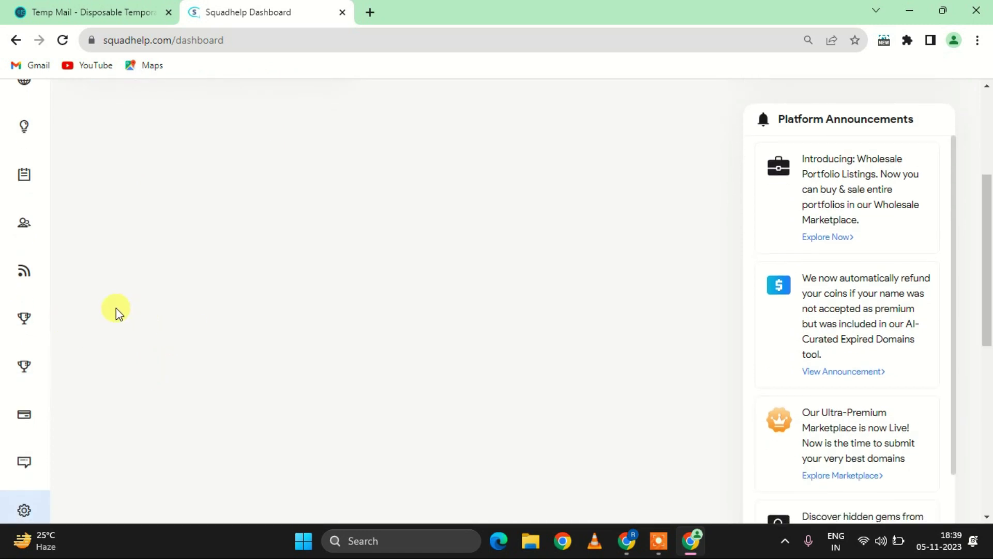
mouse_move(30, 318)
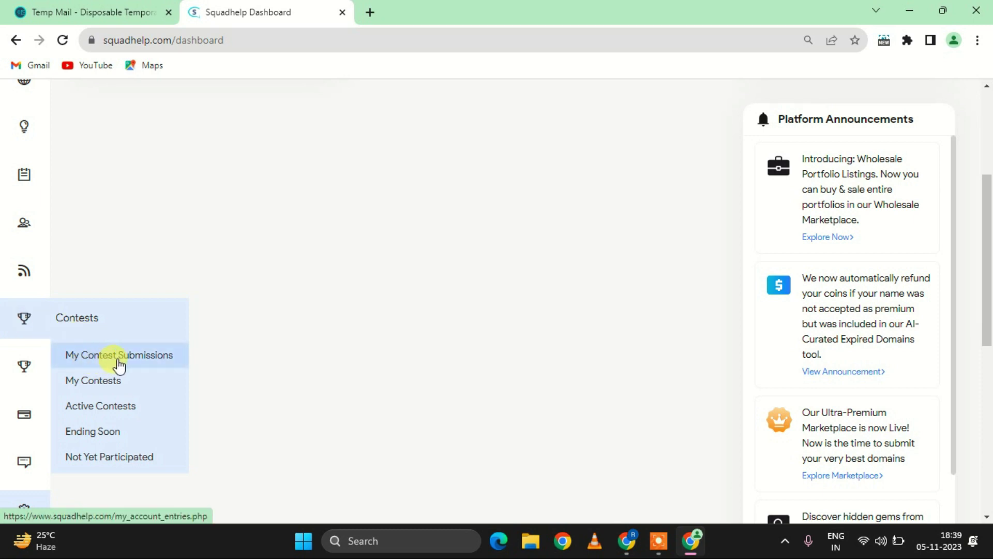
left_click(99, 412)
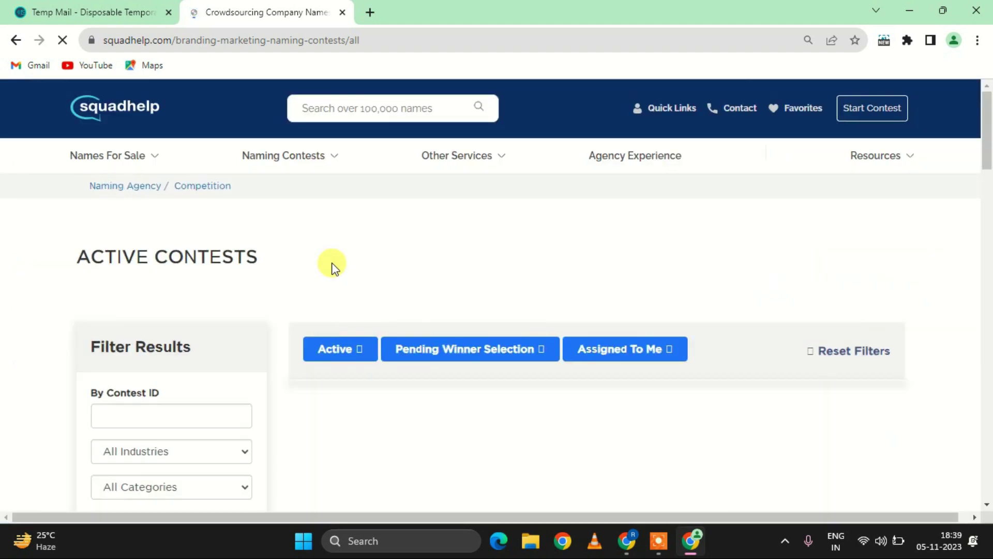
Remove the Assigned To Me and Pending Winner Selection filters from the contest list, keeping only Active
scroll(459, 415, "down", 5)
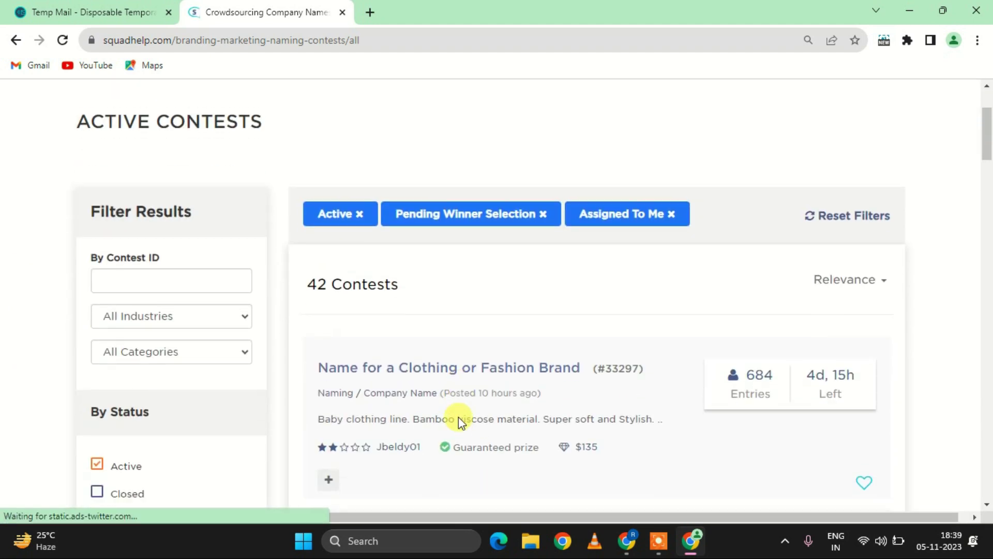
scroll(409, 199, "up", 2)
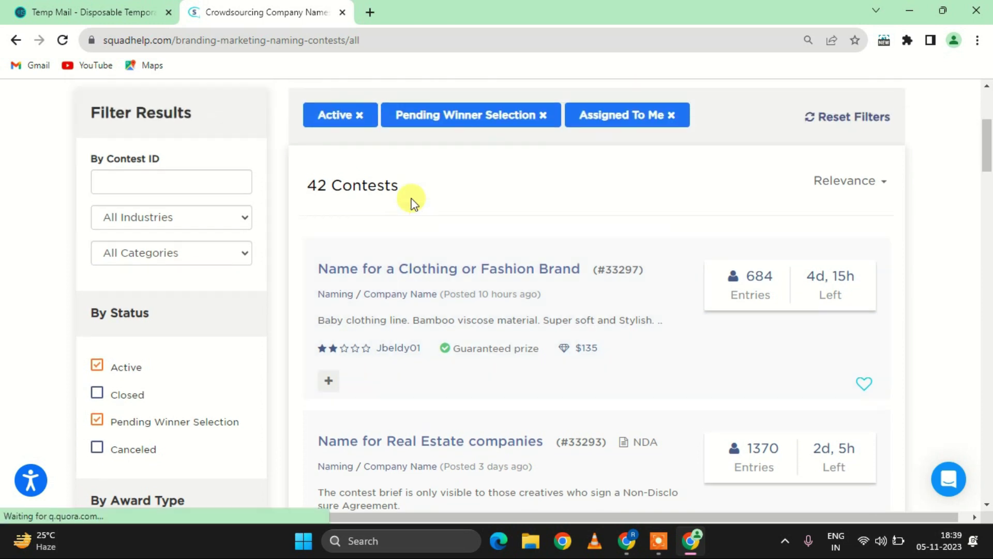
scroll(380, 201, "up", 1)
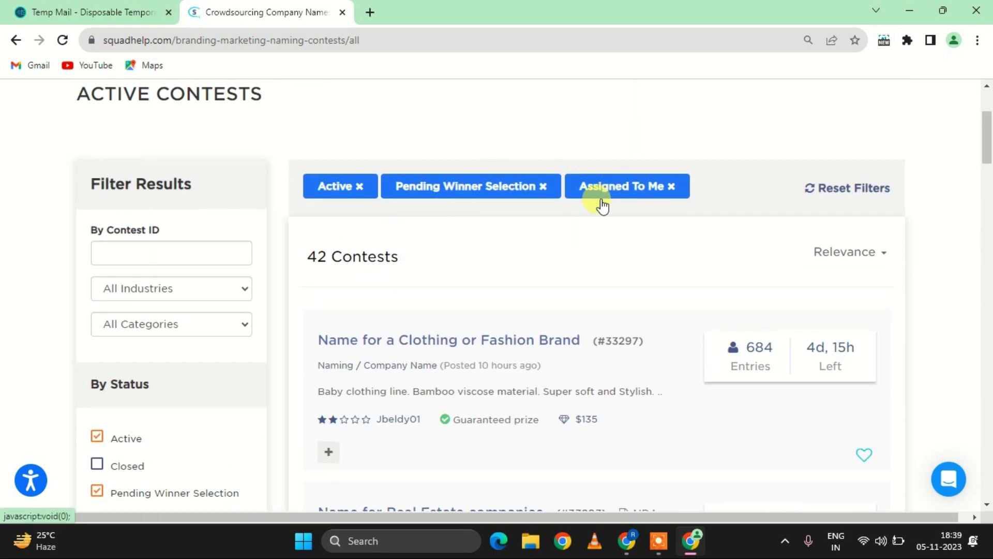
left_click(671, 186)
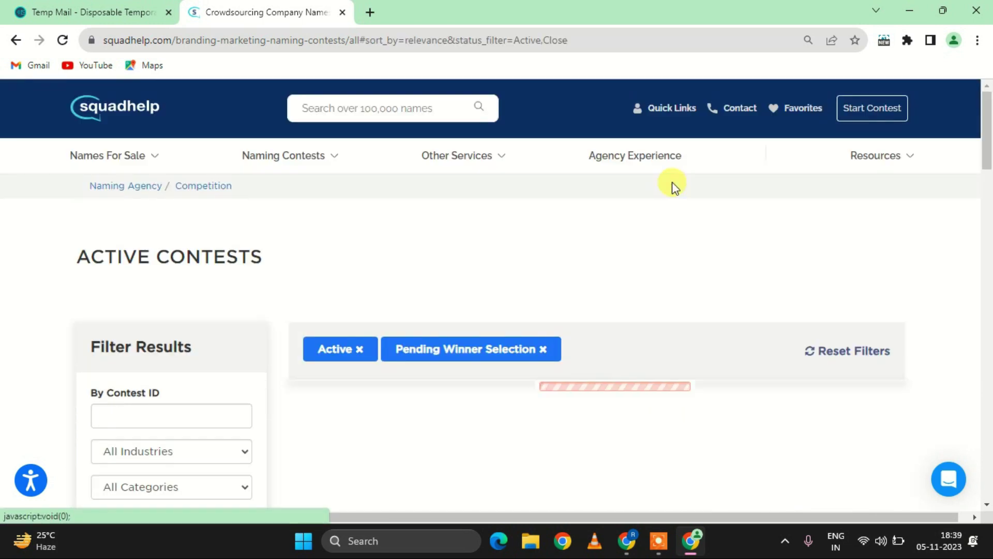
left_click(545, 349)
Examine the active contests' categories, participation requirements, entries, time left and prize amounts
scroll(431, 357, "down", 2)
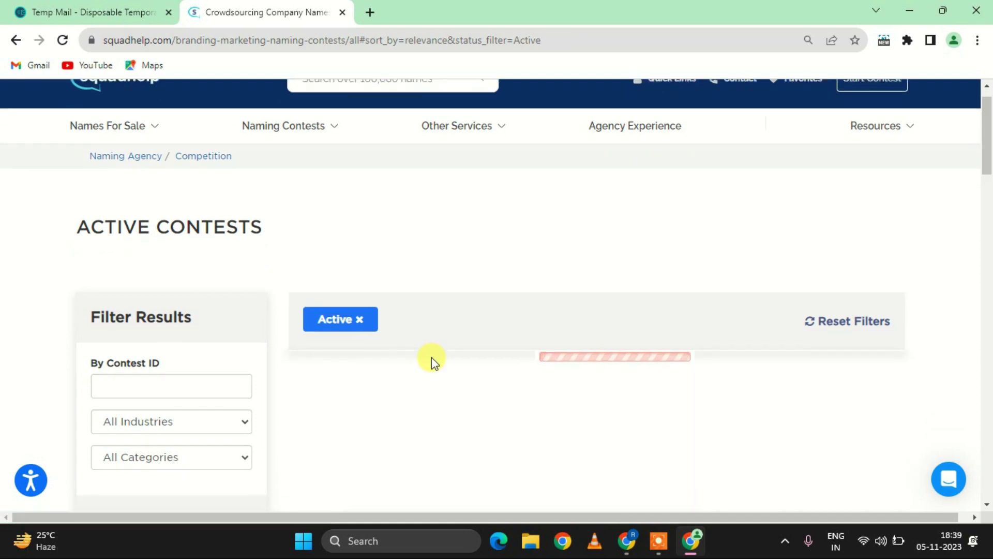
scroll(369, 309, "down", 3)
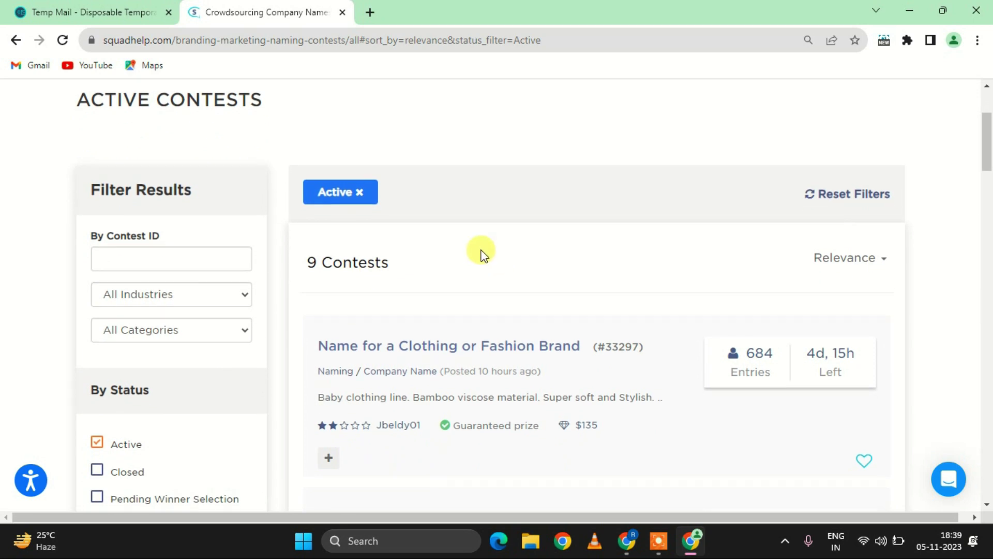
scroll(429, 239, "down", 2)
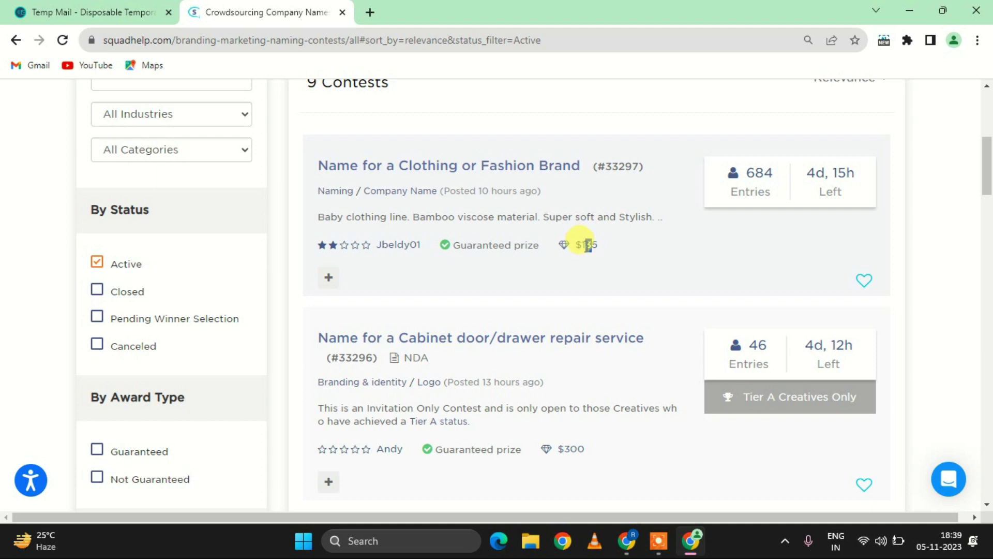
scroll(588, 248, "down", 1)
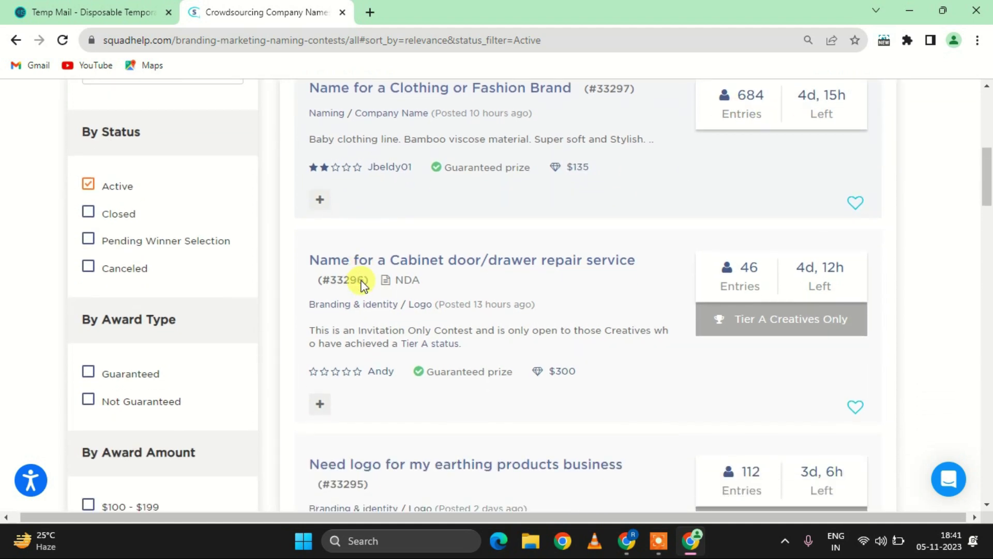
scroll(355, 282, "down", 1)
mouse_move(385, 260)
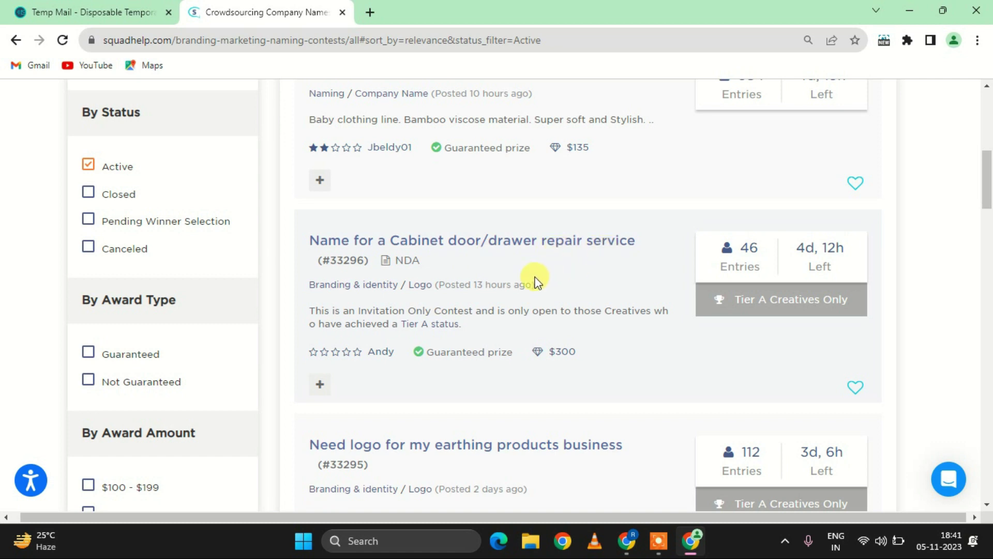
scroll(536, 281, "down", 2)
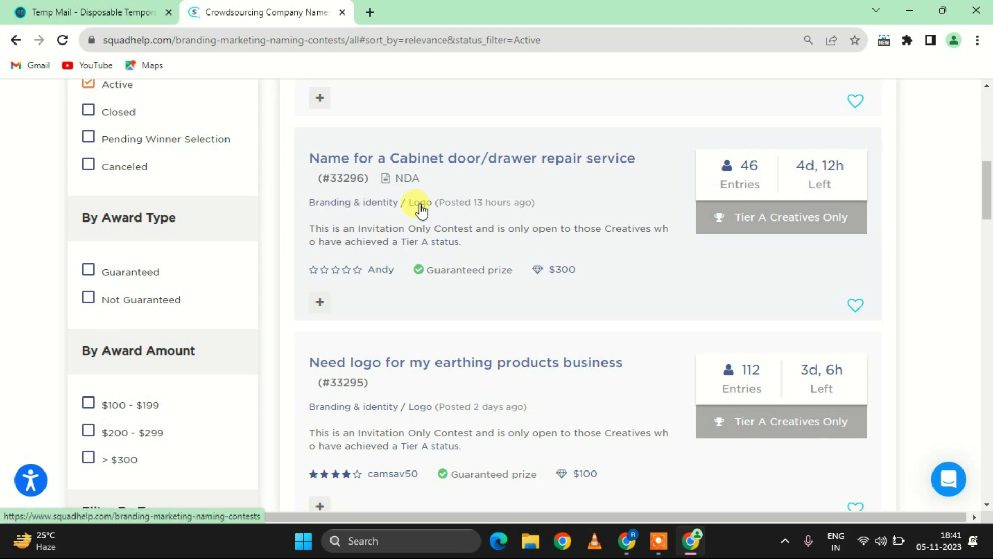
scroll(417, 206, "down", 1)
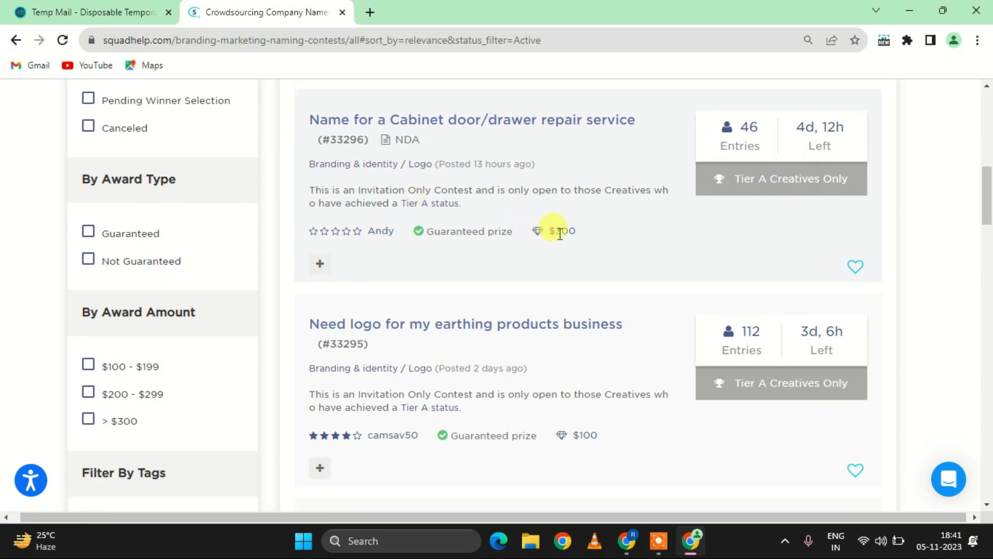
Check the cabinet door repair contest's guaranteed prize and tier requirement, and compare them with the other active contests in the list
left_click_drag(501, 228, 440, 228)
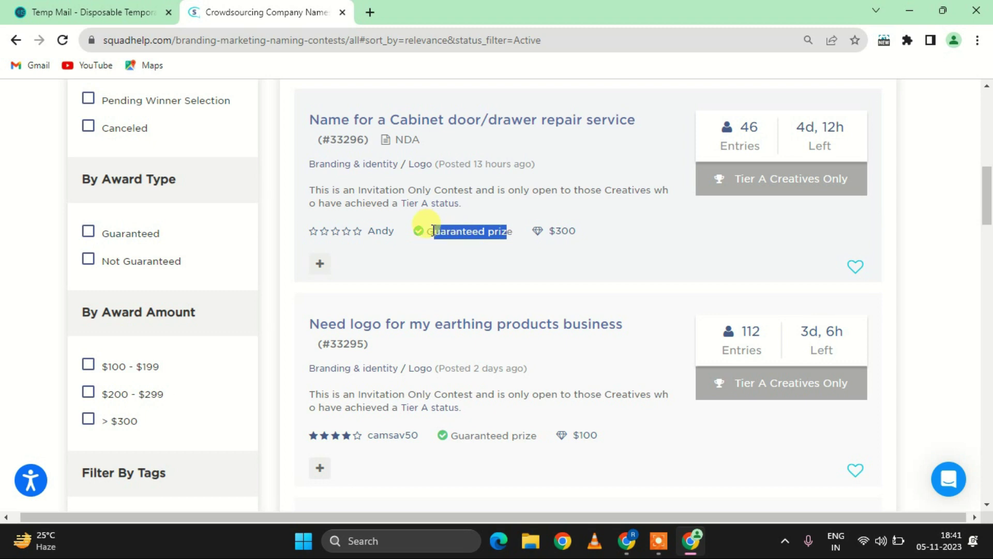
left_click(436, 230)
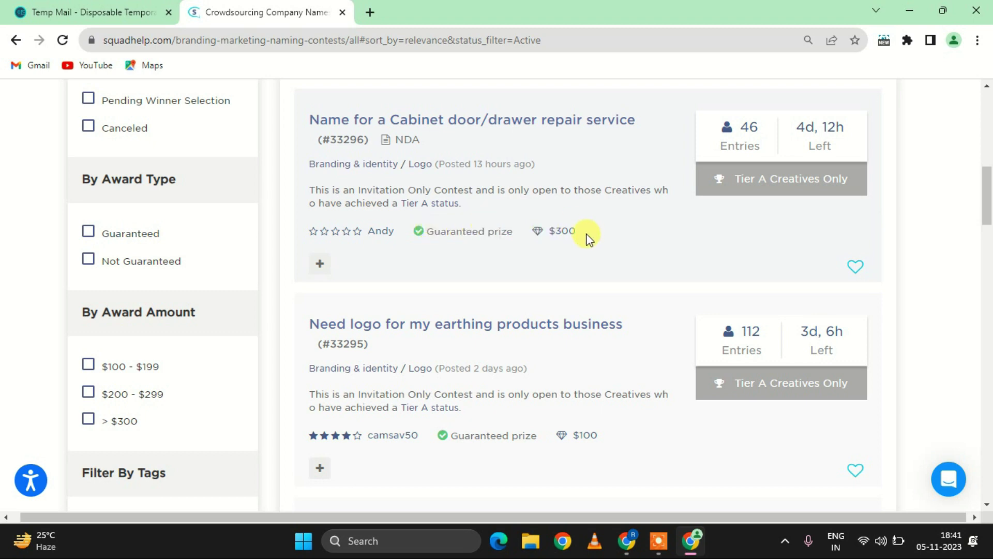
left_click(91, 264)
mouse_move(467, 237)
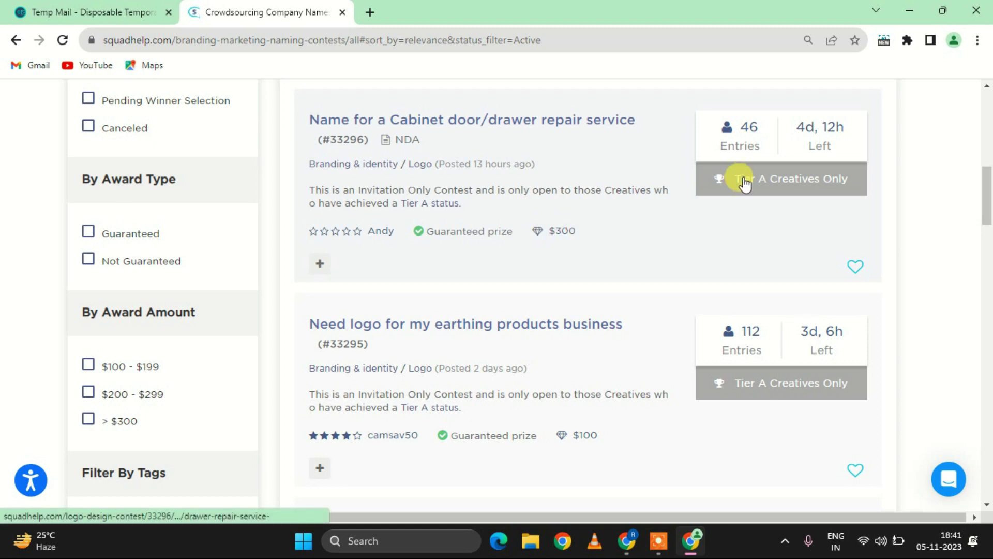
scroll(745, 182, "down", 1)
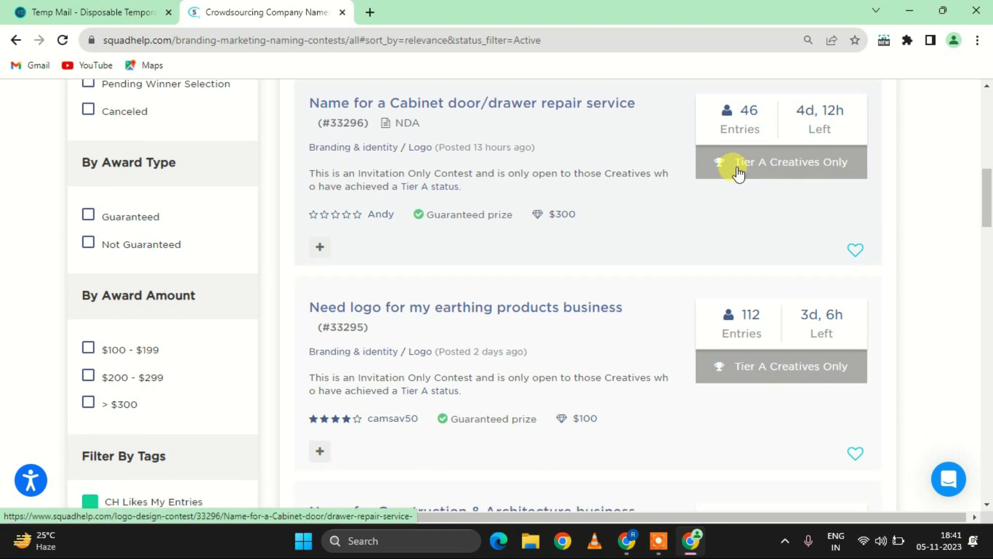
scroll(637, 331, "down", 8)
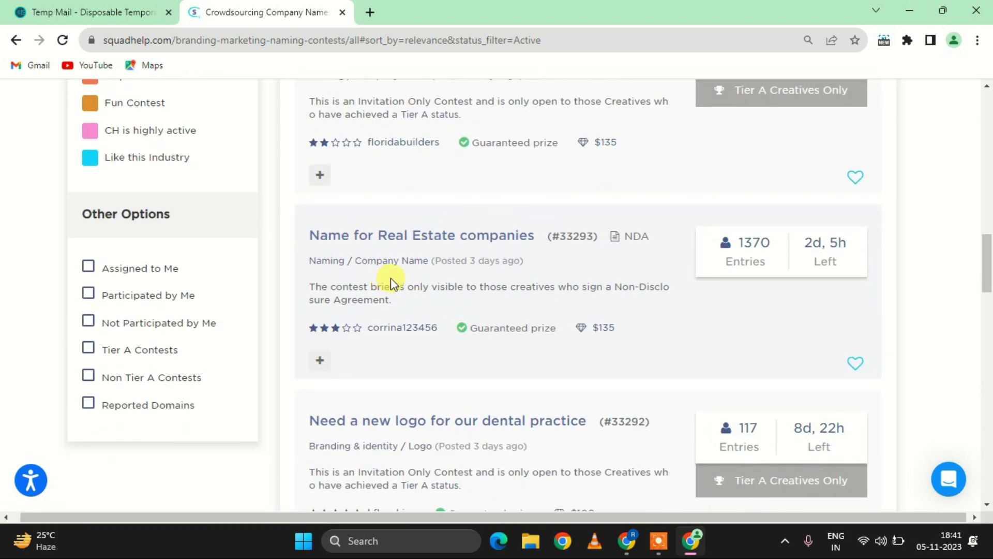
scroll(598, 275, "down", 4)
scroll(599, 359, "down", 8)
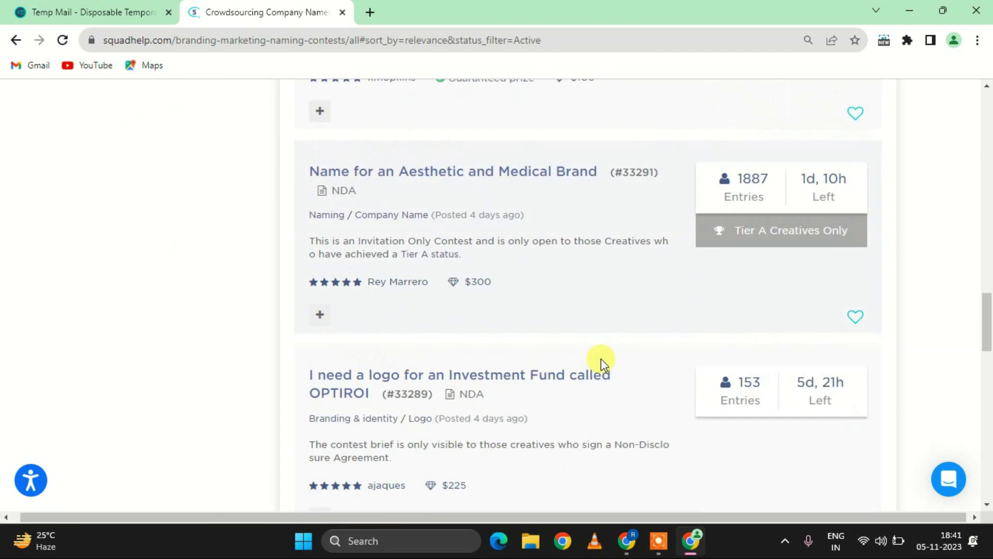
scroll(579, 367, "up", 1)
scroll(579, 365, "up", 20)
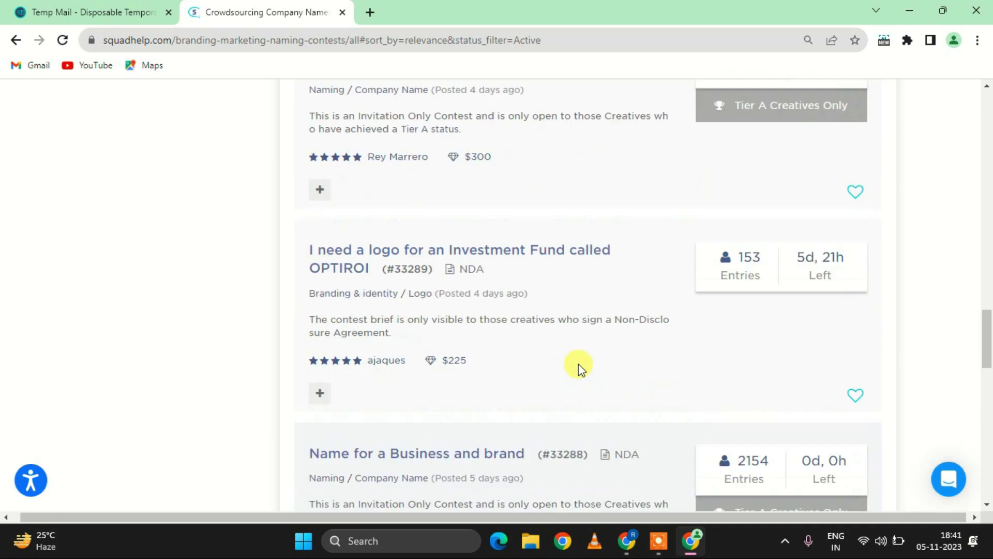
Open the "Name for a Business and brand" contest and review its description, prize, remaining time and entry ratings
key("alt+Left")
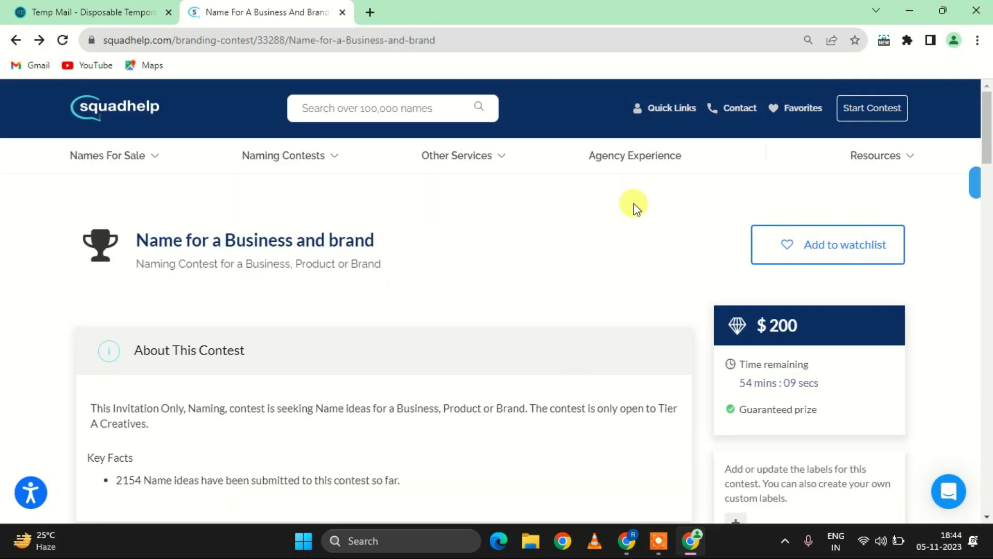
scroll(631, 203, "down", 5)
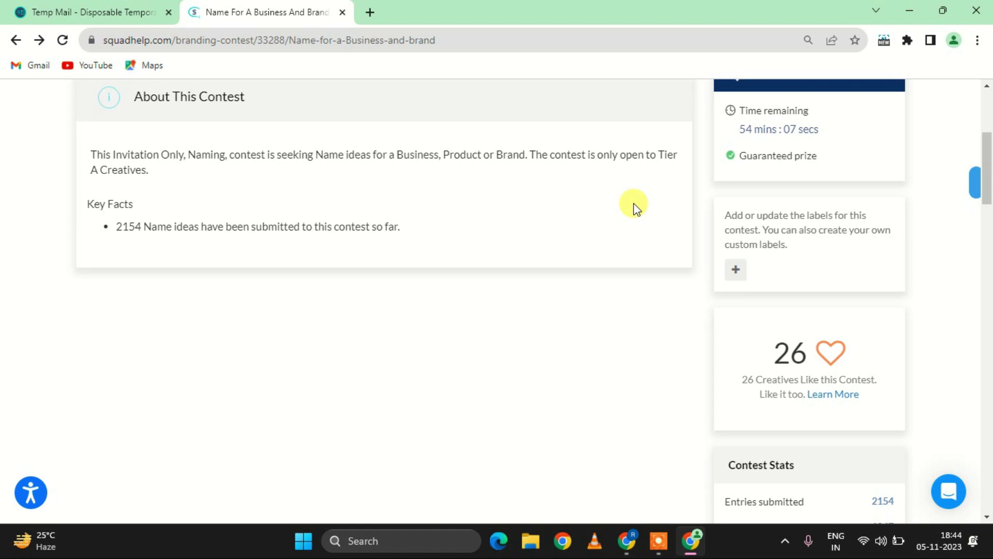
scroll(720, 310, "down", 1)
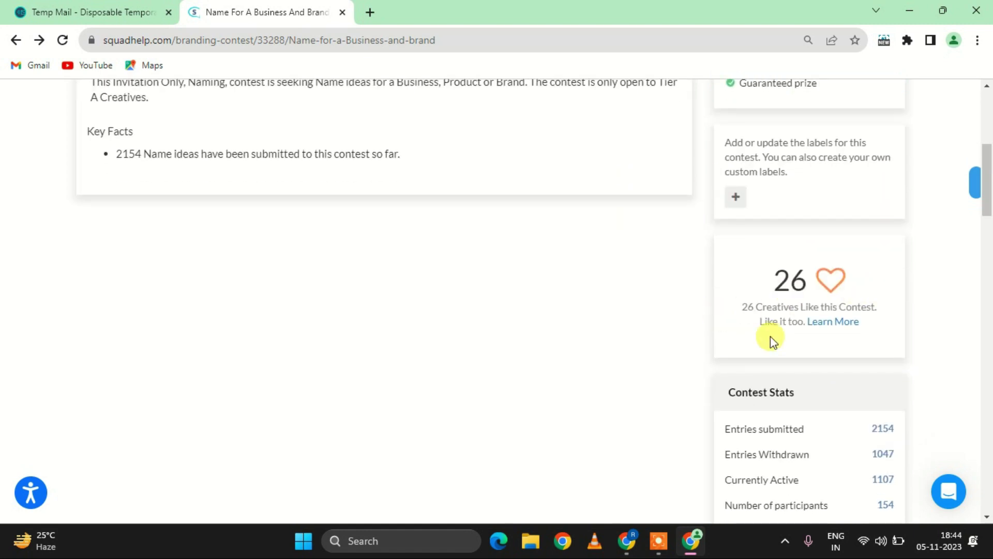
scroll(781, 414, "down", 1)
scroll(794, 362, "down", 3)
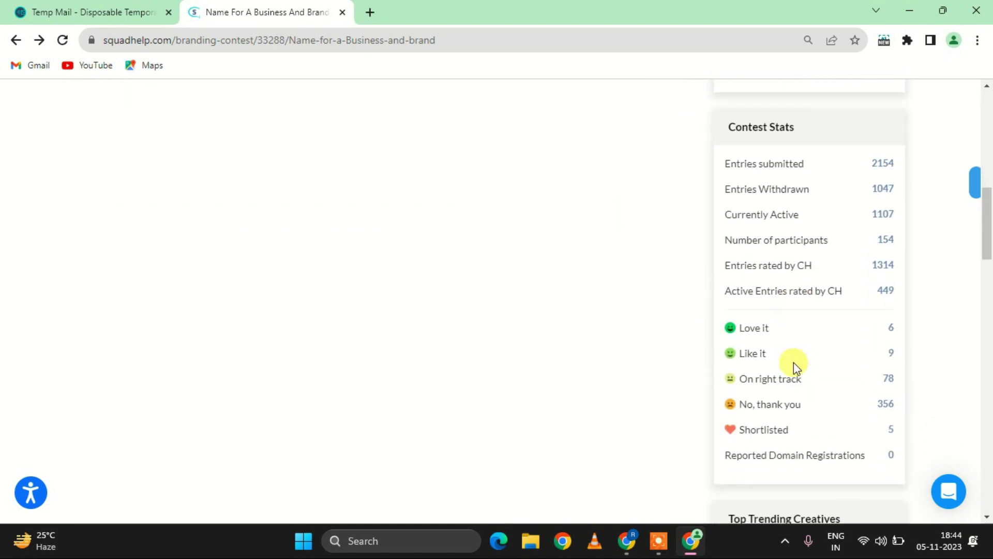
scroll(794, 362, "down", 2)
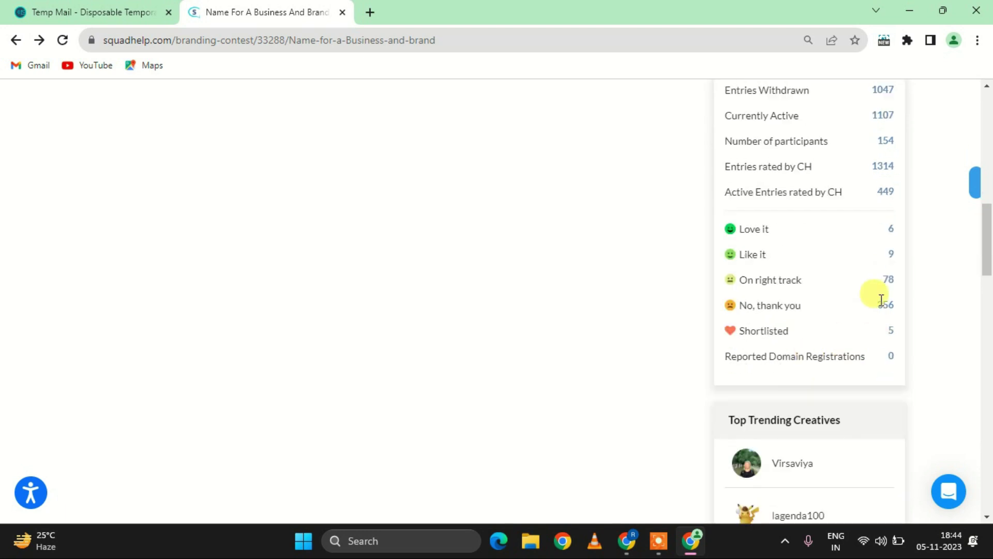
scroll(761, 295, "up", 3)
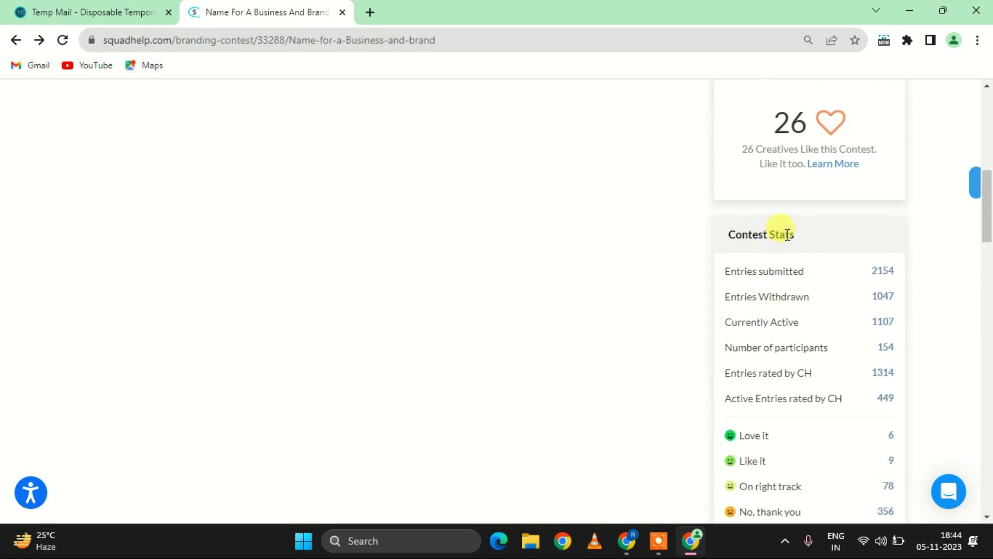
Examine the contest's stats on submitted and withdrawn entries, active entries and participants, and return to its description
left_click_drag(788, 234, 747, 231)
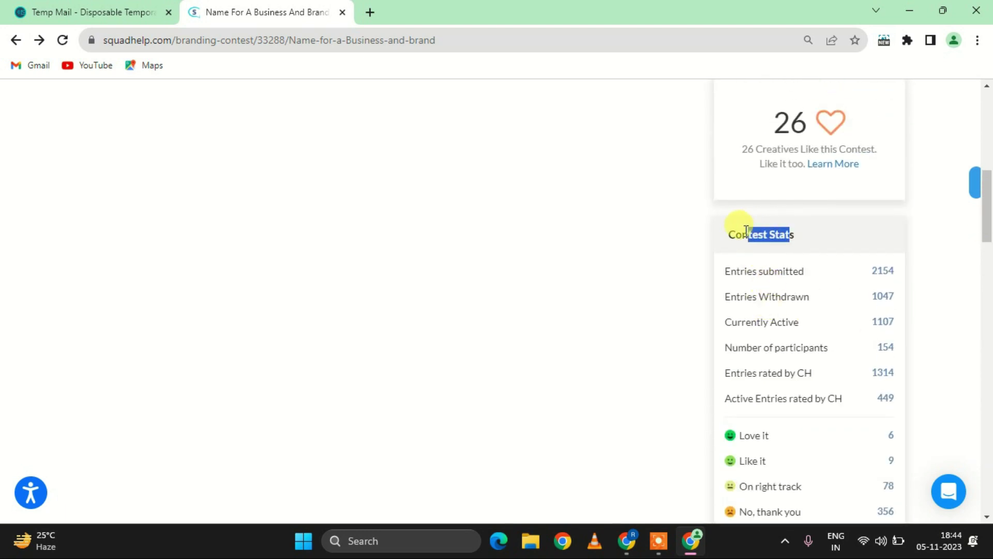
left_click(812, 270)
left_click_drag(722, 270, 740, 267)
left_click_drag(810, 297, 719, 288)
left_click(784, 326)
left_click_drag(723, 357, 754, 357)
left_click(834, 359)
scroll(662, 342, "up", 7)
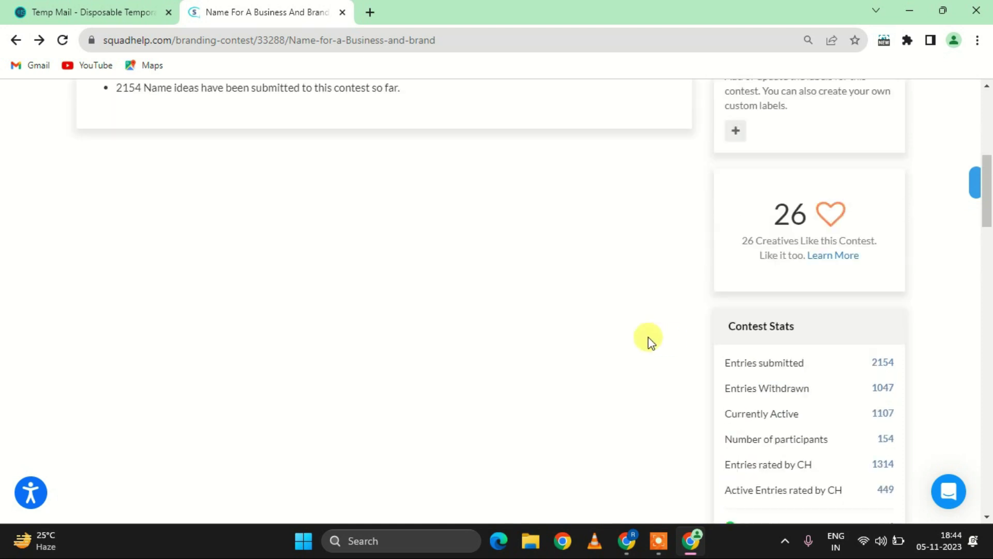
scroll(505, 331, "up", 1)
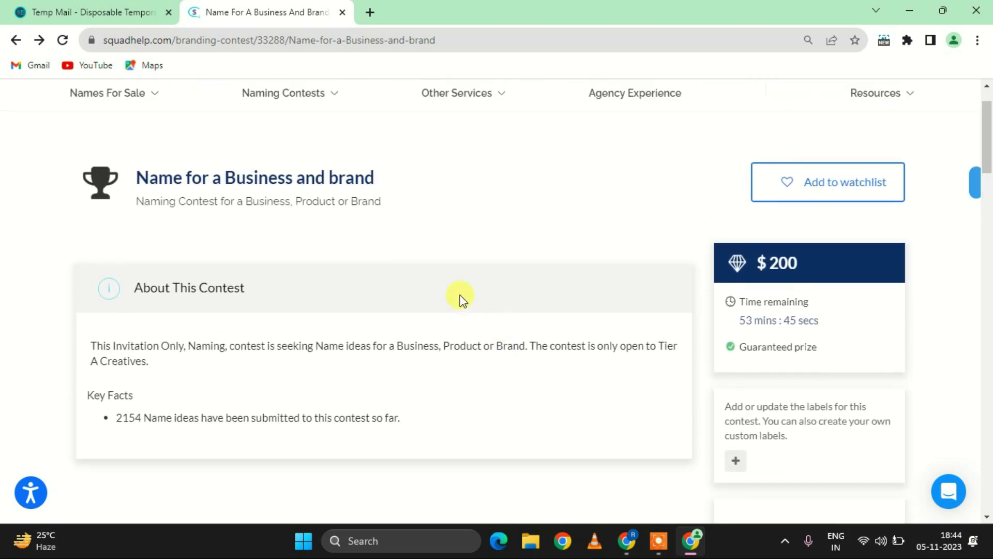
Return to the active contests list and open Squadhelp's Business Name Generator tool
mouse_move(148, 95)
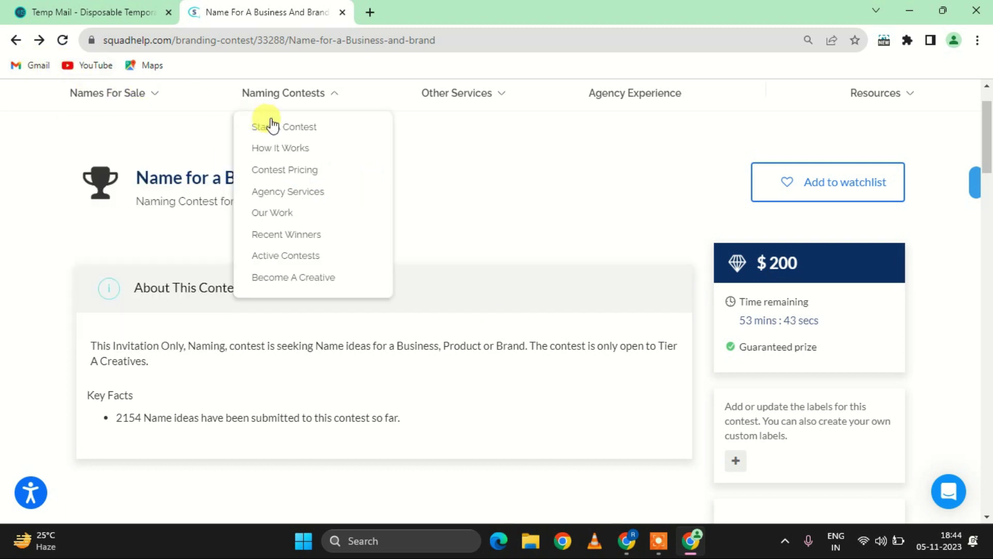
left_click(12, 39)
scroll(516, 318, "down", 20)
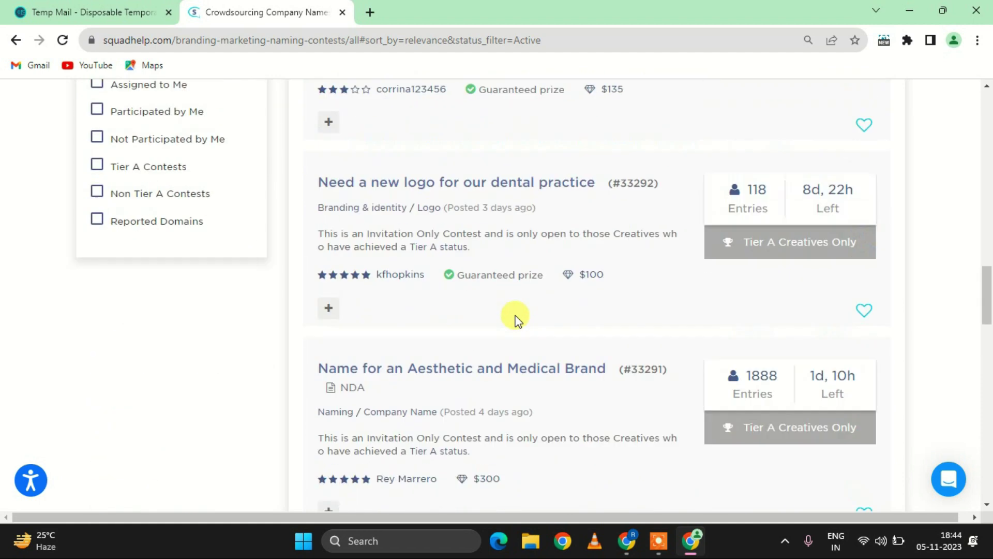
scroll(516, 318, "up", 6)
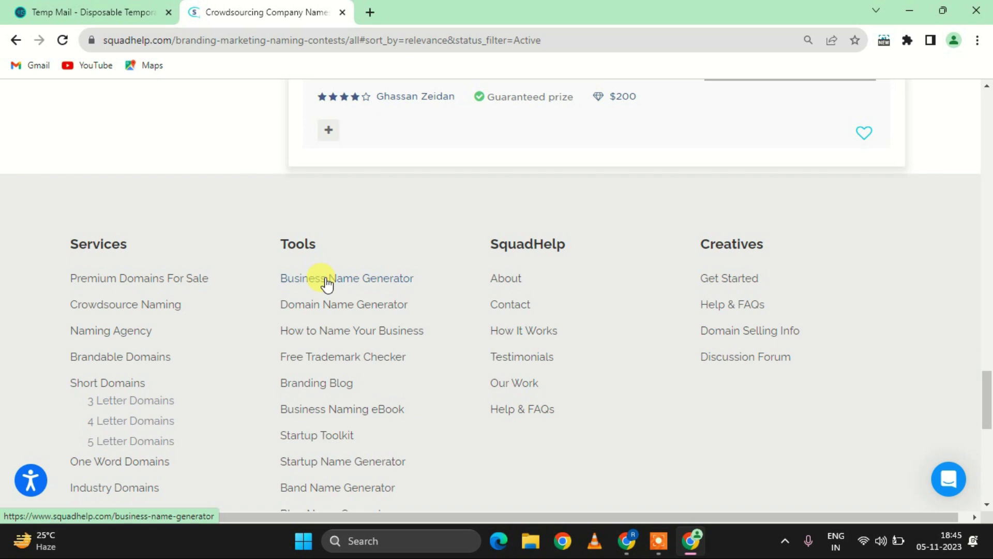
left_click(326, 281)
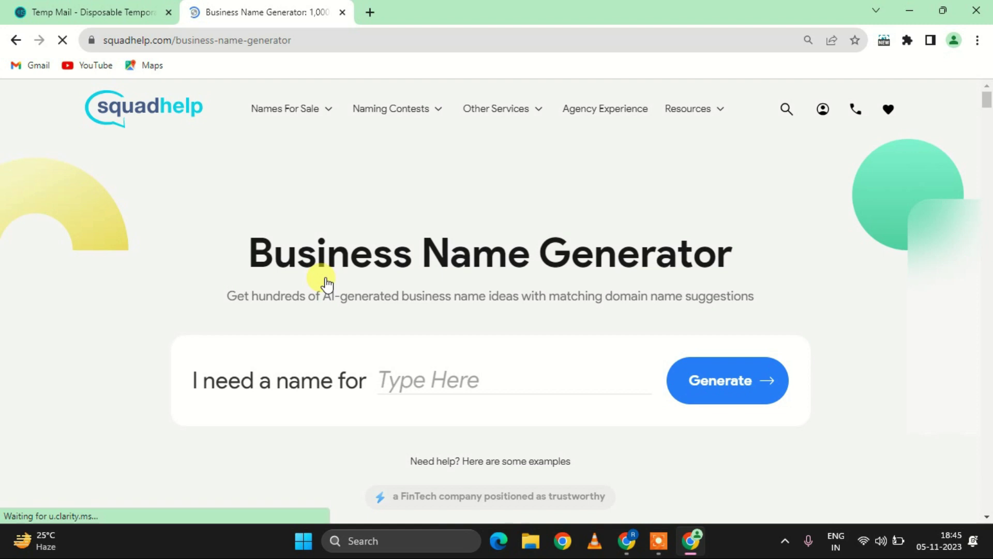
Review the Business Name Generator's prompt field and its three-step instructions for naming a business
left_click(393, 378)
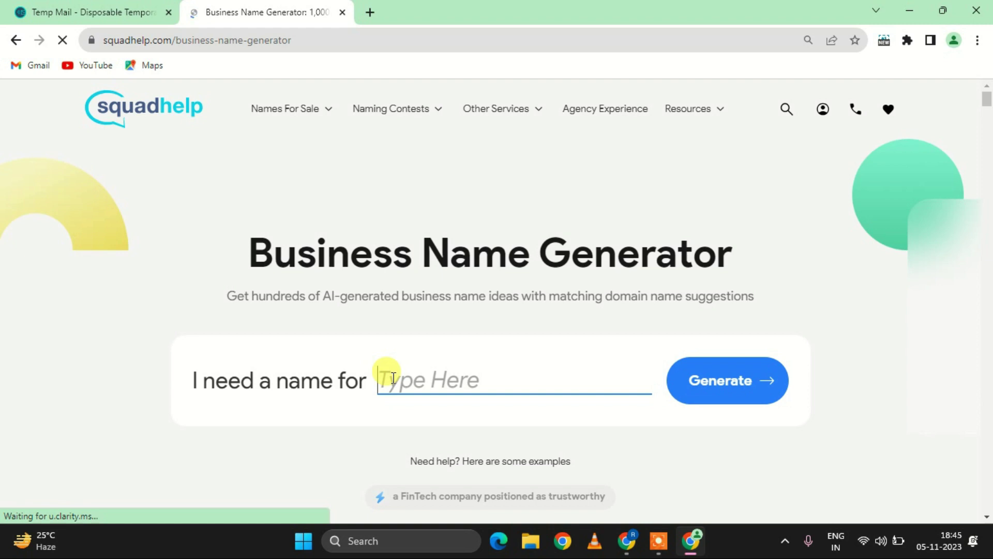
scroll(393, 377, "down", 9)
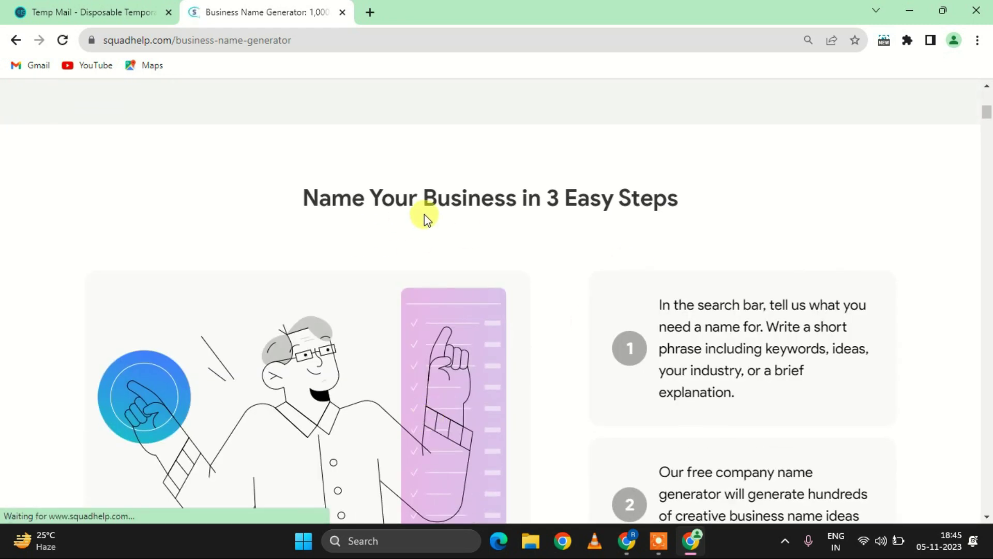
scroll(584, 220, "up", 4)
scroll(585, 219, "down", 12)
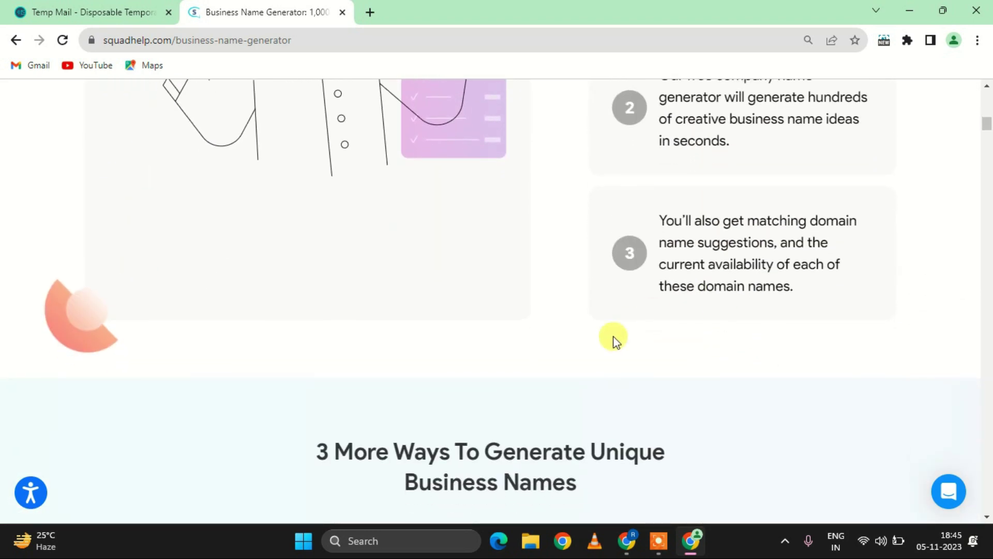
scroll(614, 340, "up", 15)
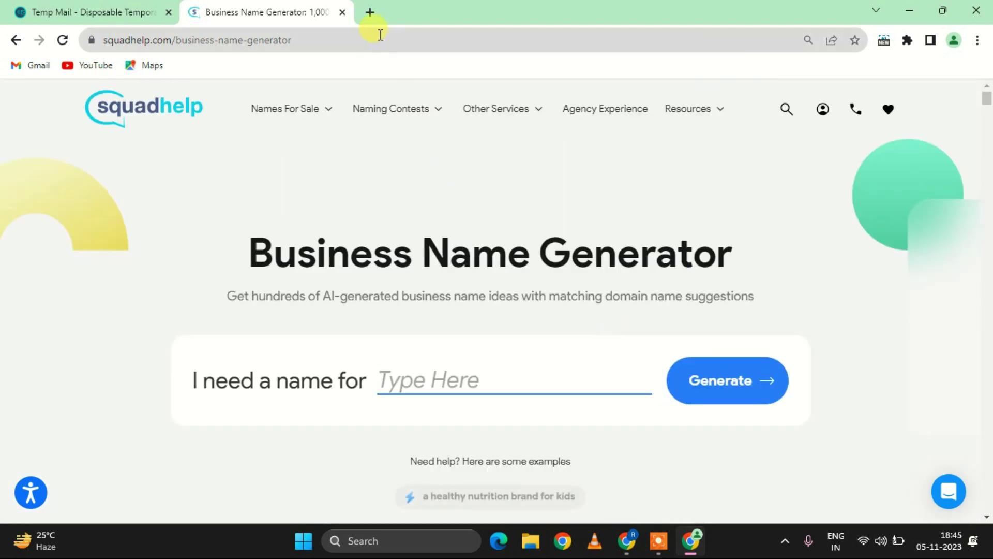
Open the ChatGPT login page in a new tab and switch back to the Business Name Generator
left_click(383, 12)
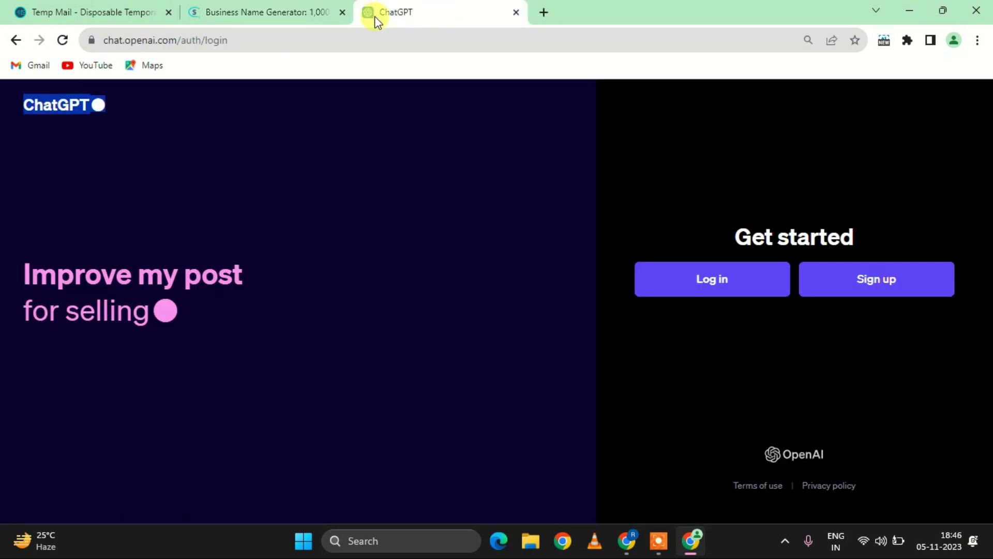
left_click(122, 119)
left_click(255, 6)
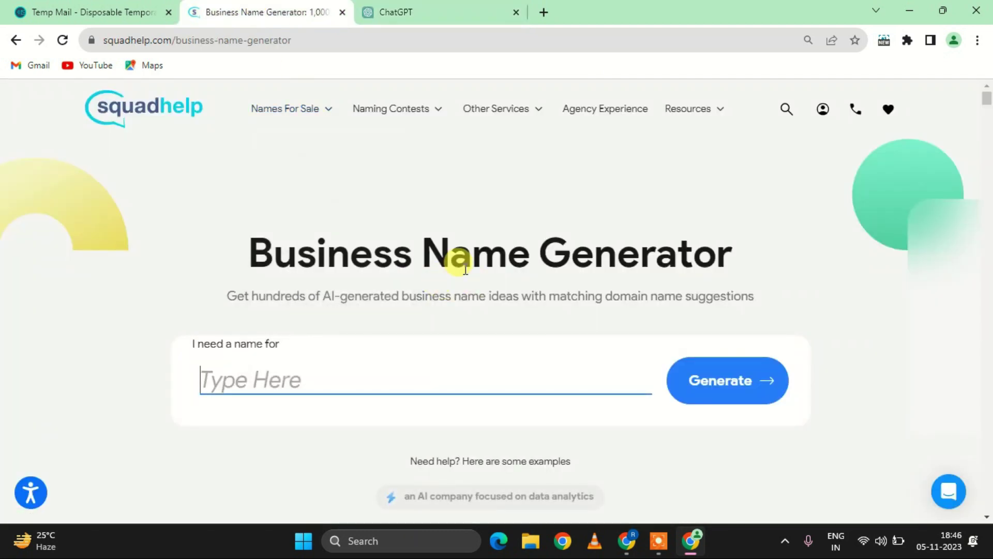
left_click(409, 10)
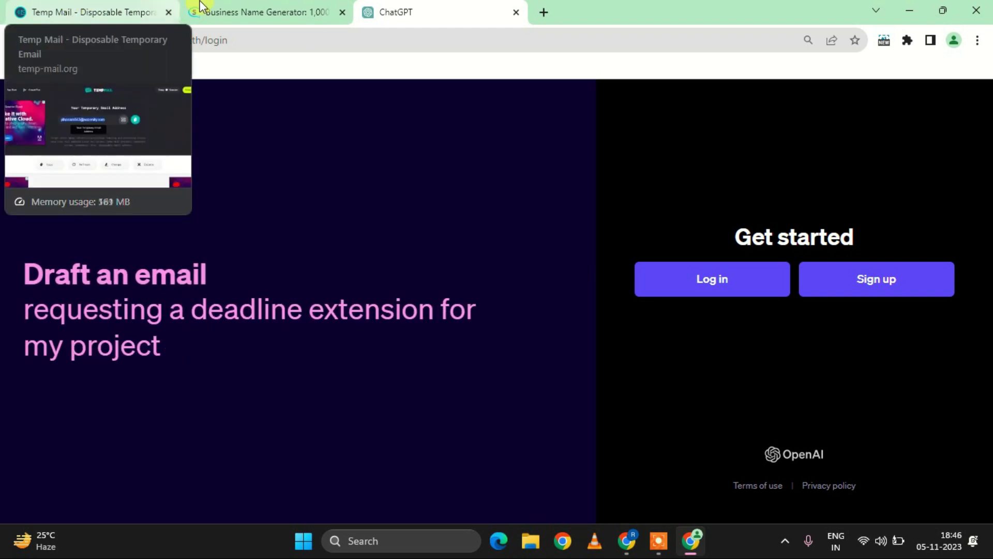
left_click(276, 15)
Return to the Squadhelp dashboard and check the overall revenue and this month's revenue
key("alt+Left")
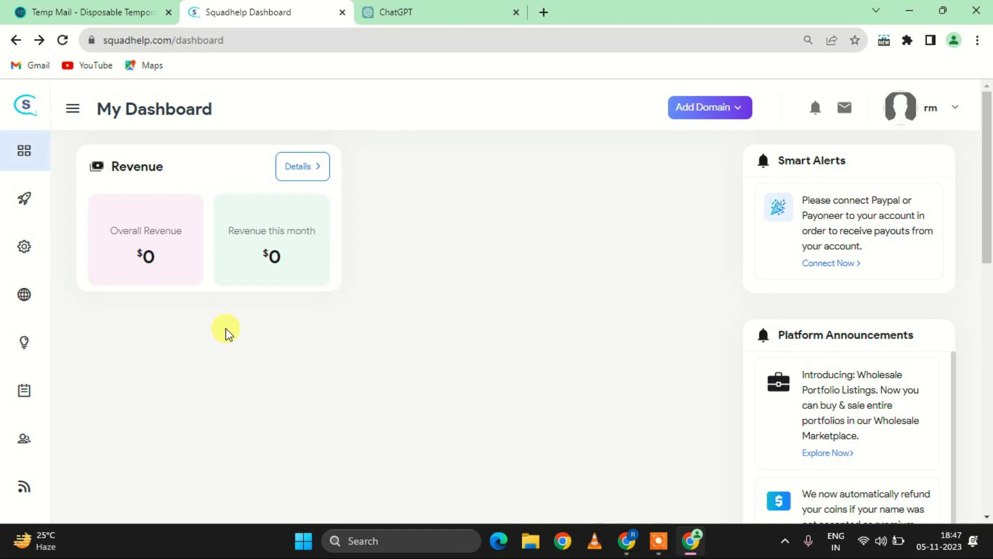
left_click_drag(159, 254, 133, 259)
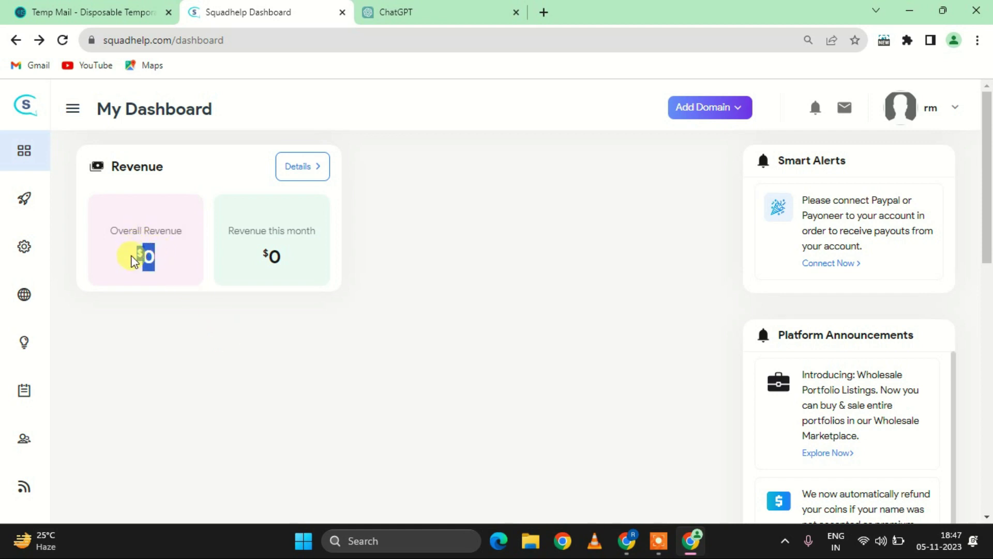
left_click_drag(288, 262, 255, 259)
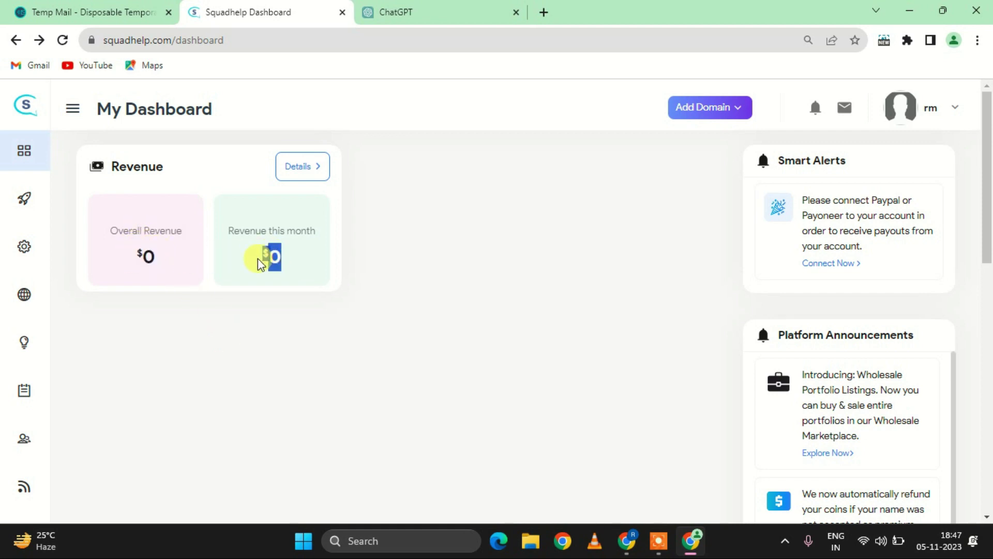
left_click(579, 208)
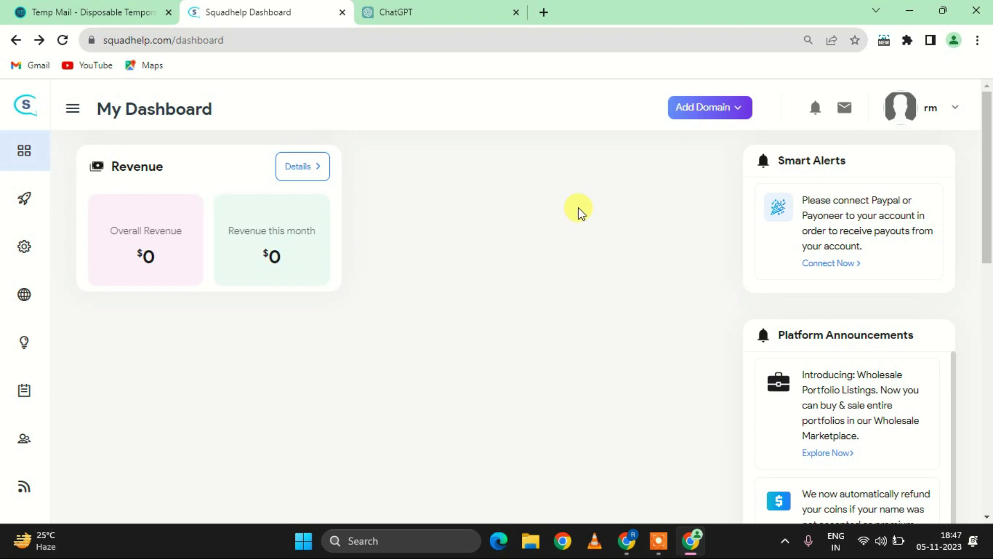
Look through the dashboard's navigation options, including Data & Insights, and the platform announcements
left_click(735, 123)
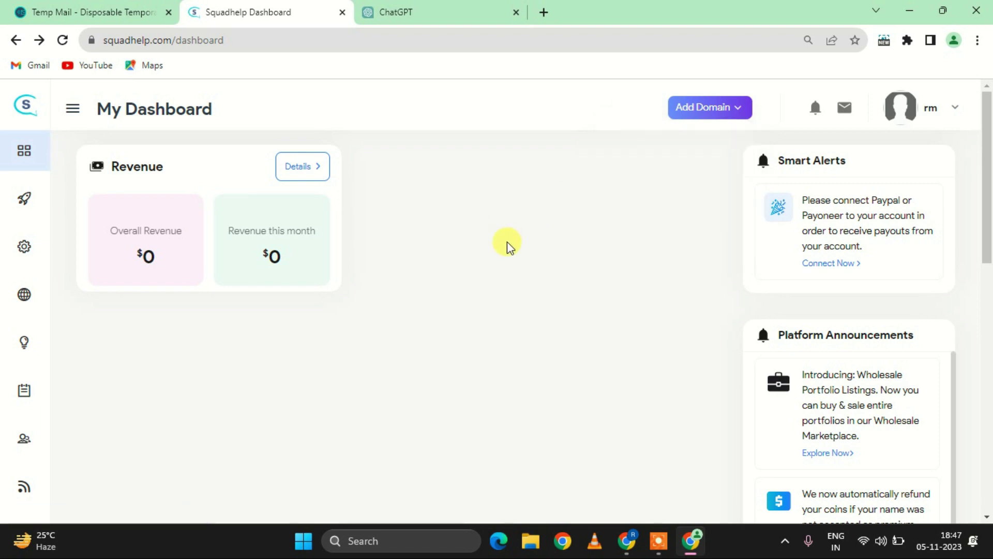
mouse_move(29, 199)
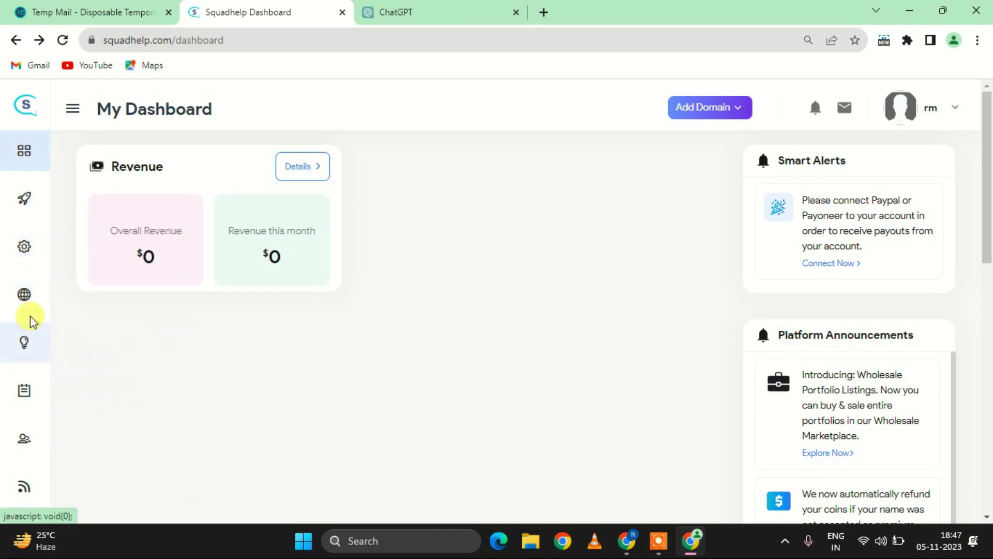
mouse_move(37, 346)
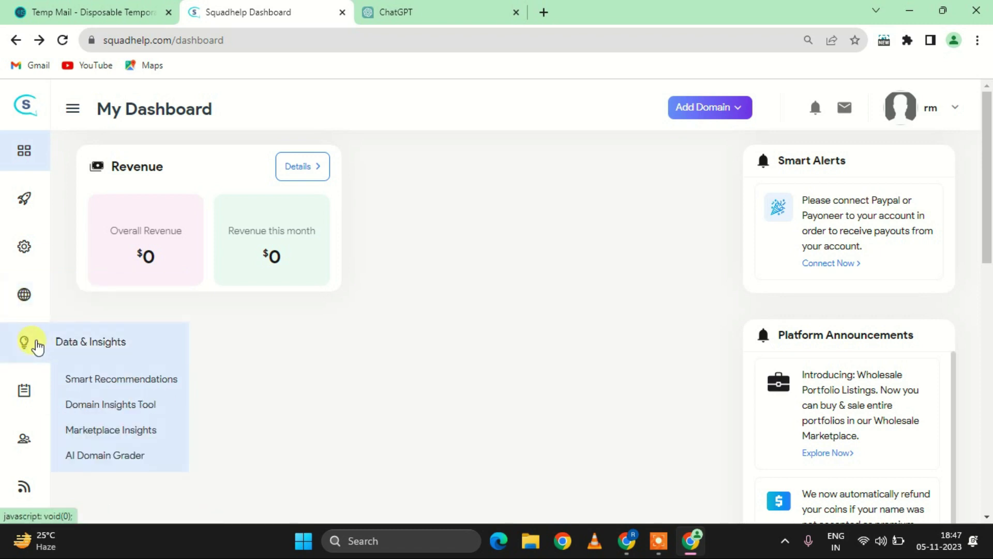
scroll(36, 347, "down", 2)
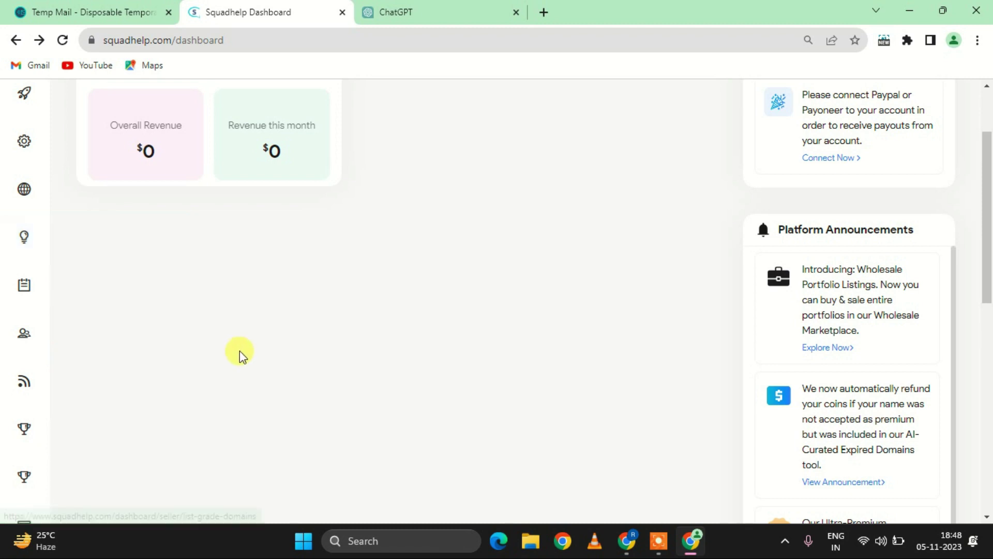
Examine the dashboard's Wholesale, Contests and Transactions navigation options, including where earnings are listed
scroll(240, 355, "down", 1)
scroll(101, 236, "up", 1)
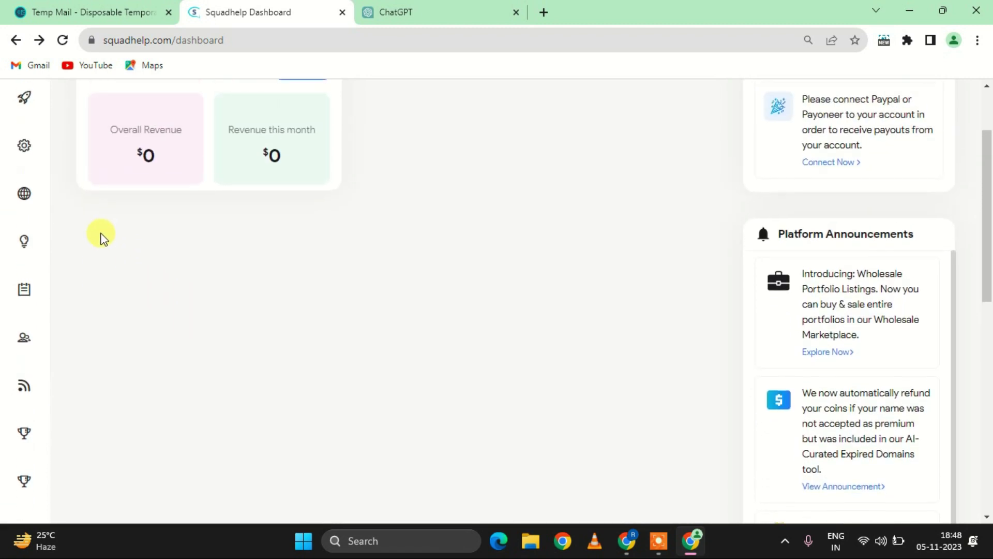
scroll(101, 237, "down", 2)
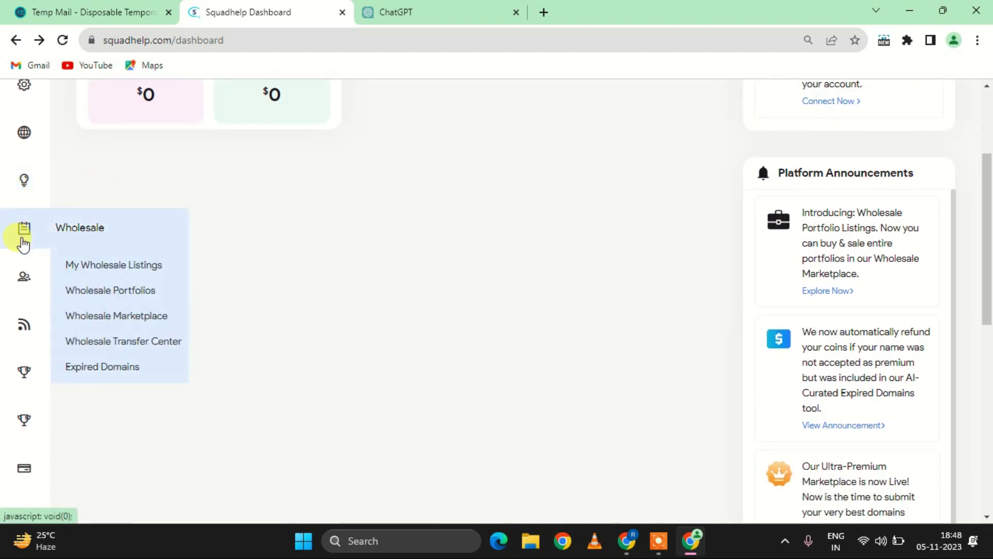
scroll(20, 228, "down", 1)
mouse_move(23, 244)
scroll(22, 244, "down", 1)
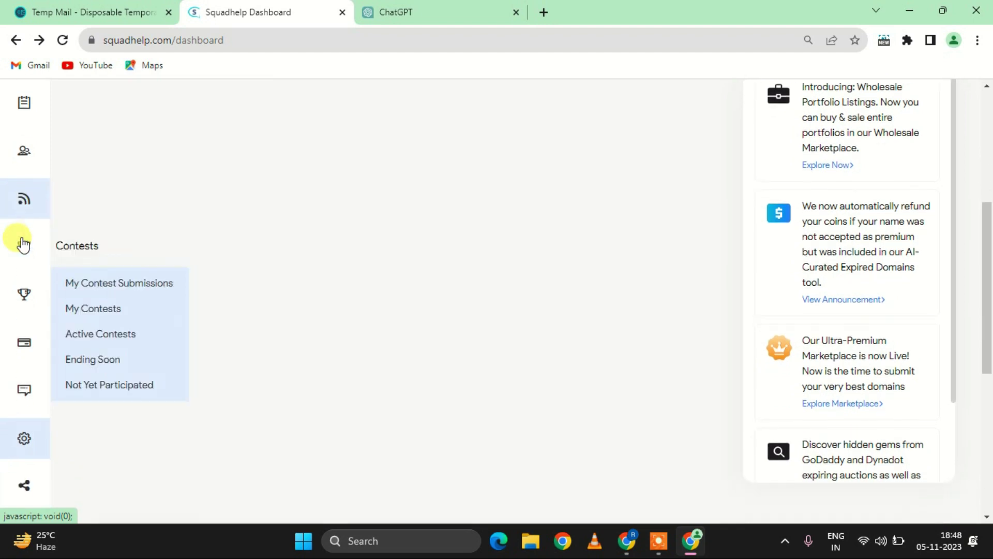
mouse_move(24, 225)
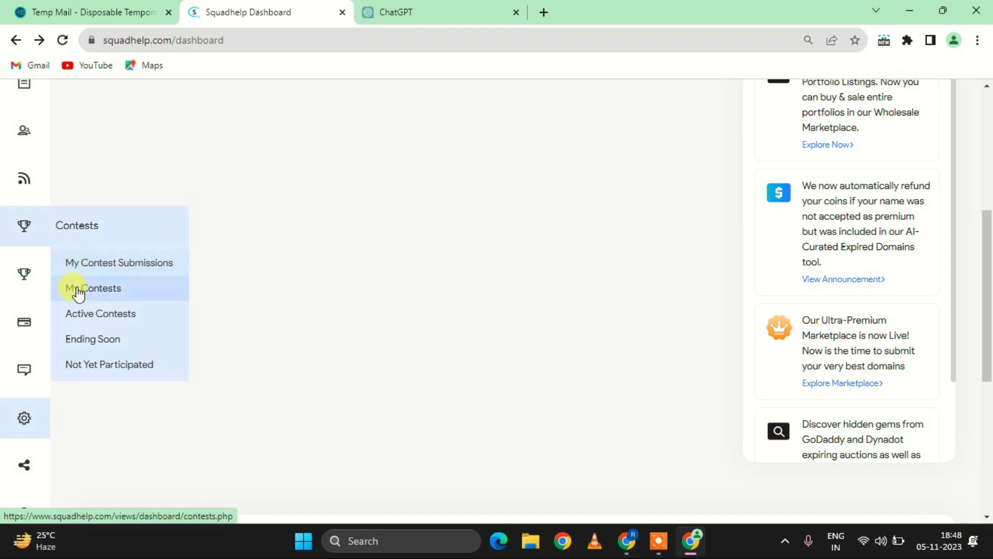
scroll(77, 291, "down", 1)
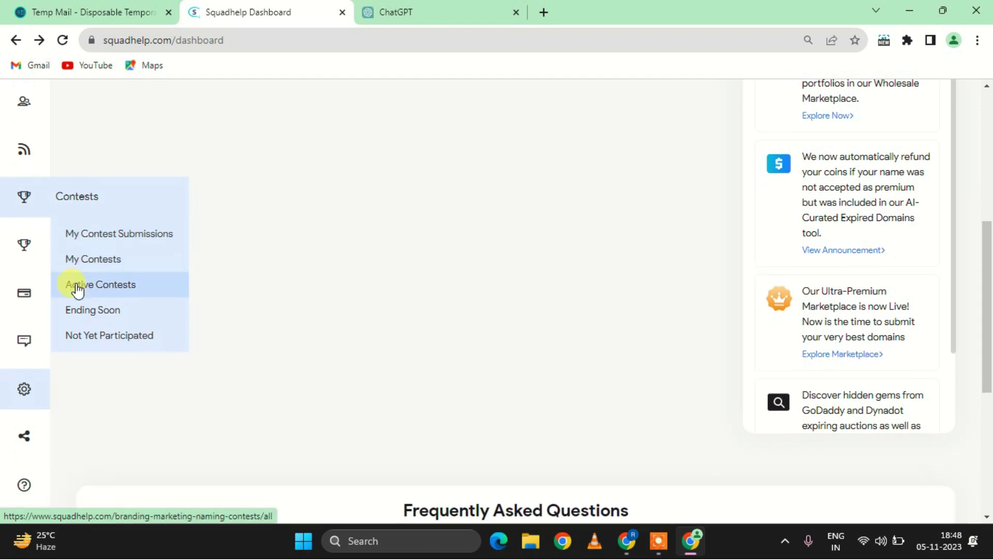
scroll(83, 274, "down", 1)
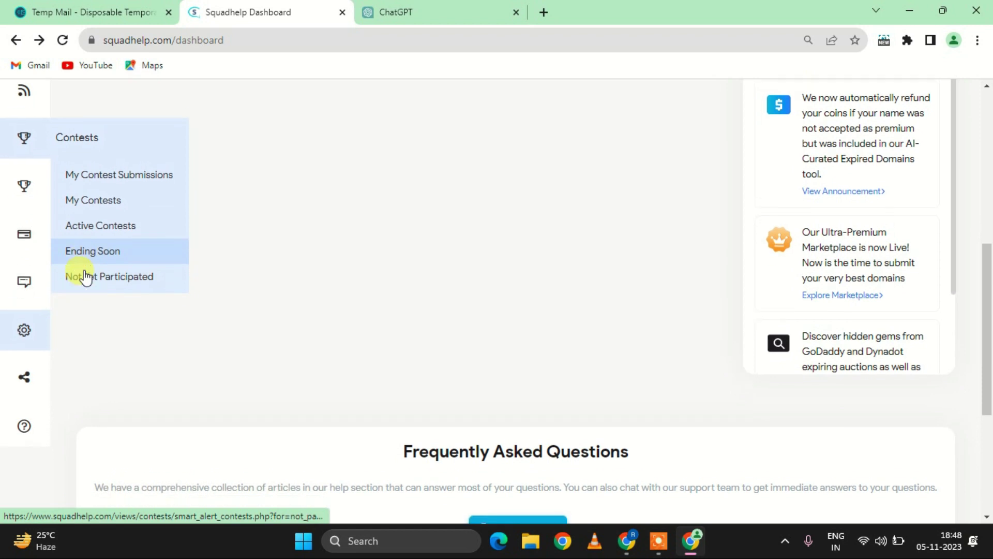
mouse_move(44, 157)
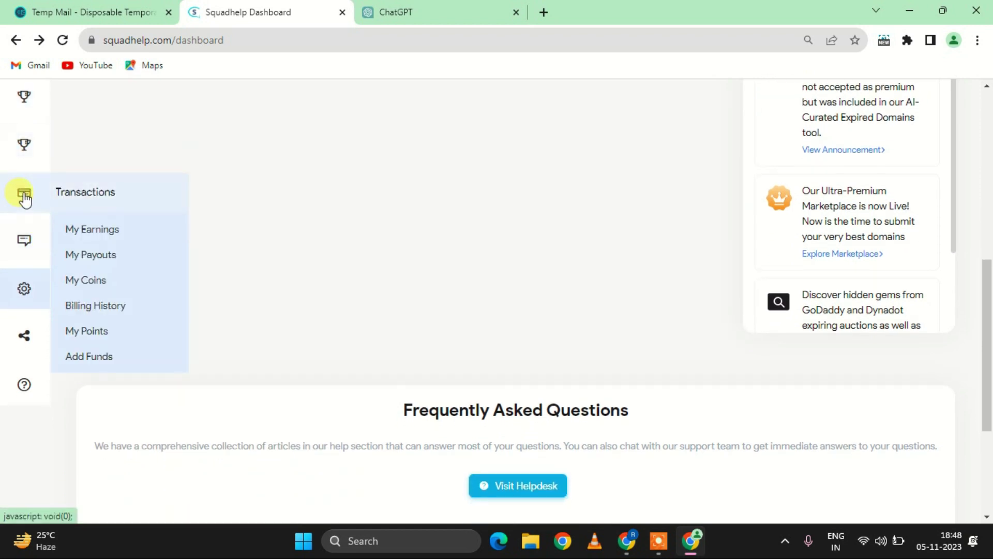
left_click(81, 238)
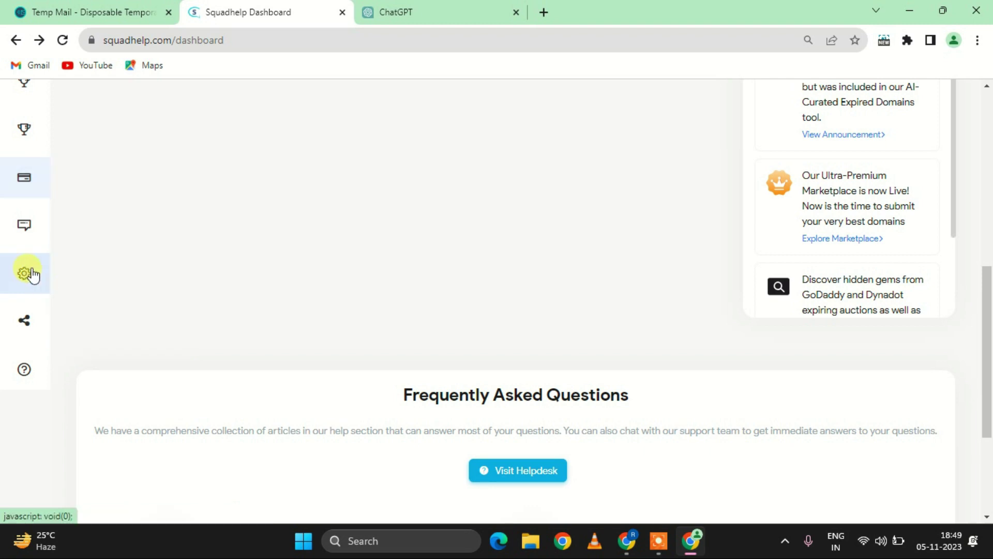
Open the Account Details page from the account settings and go to the payout methods setup
mouse_move(23, 278)
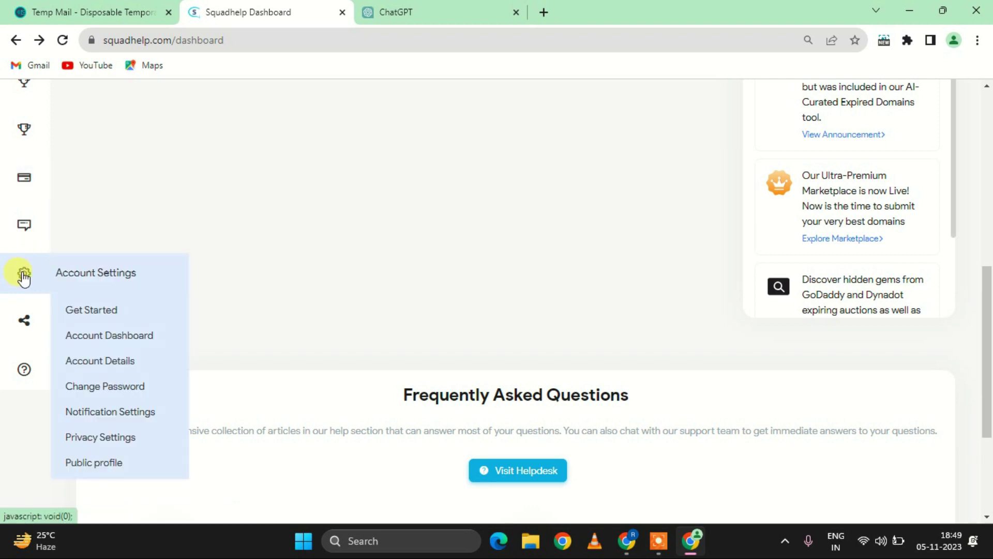
left_click(100, 366)
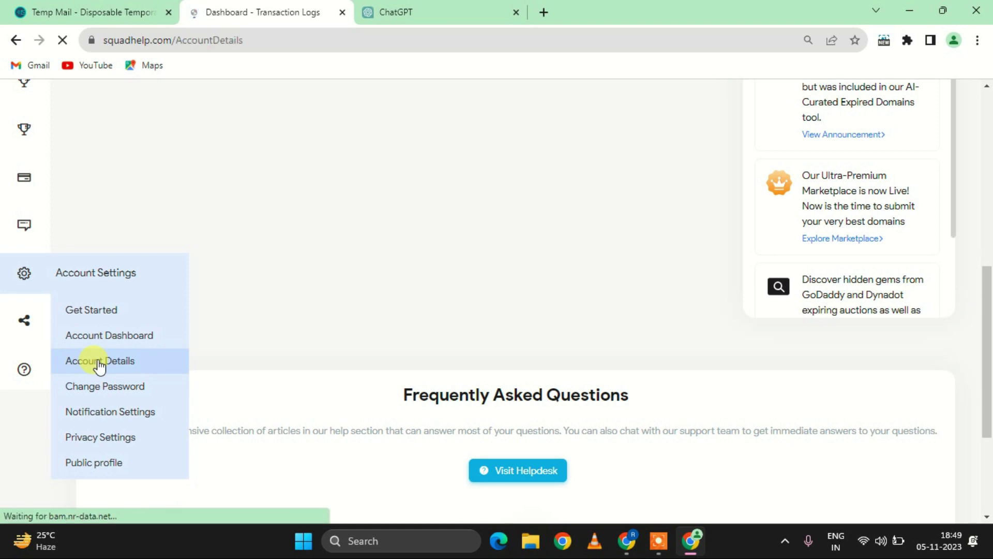
scroll(339, 317, "down", 6)
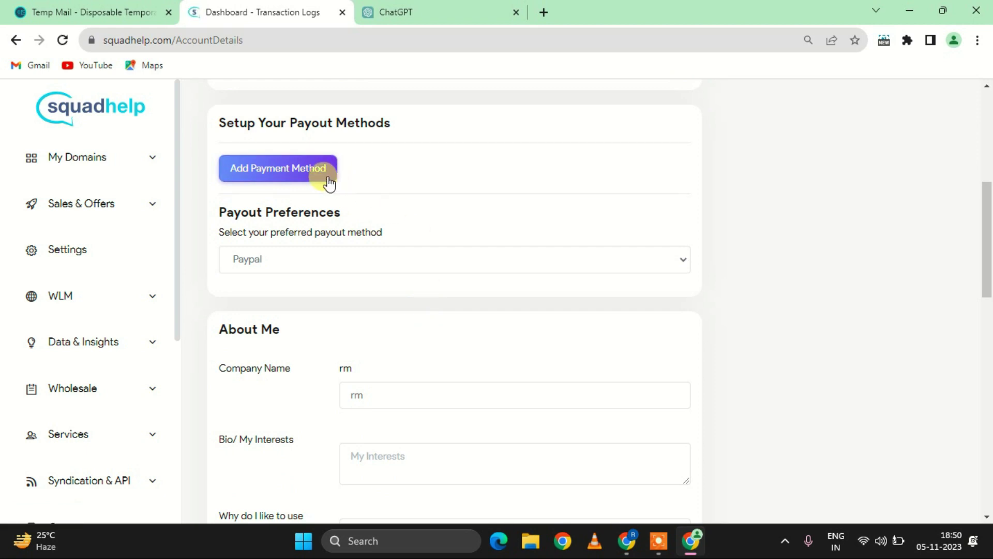
Check the choices for the preferred payout method and show the verified payment methods that can be added
left_click(554, 259)
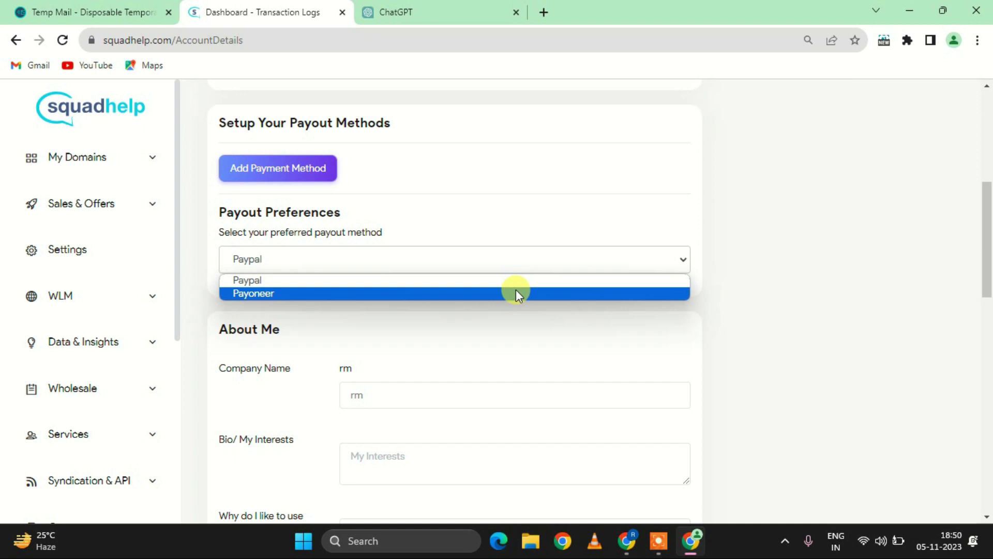
left_click(497, 259)
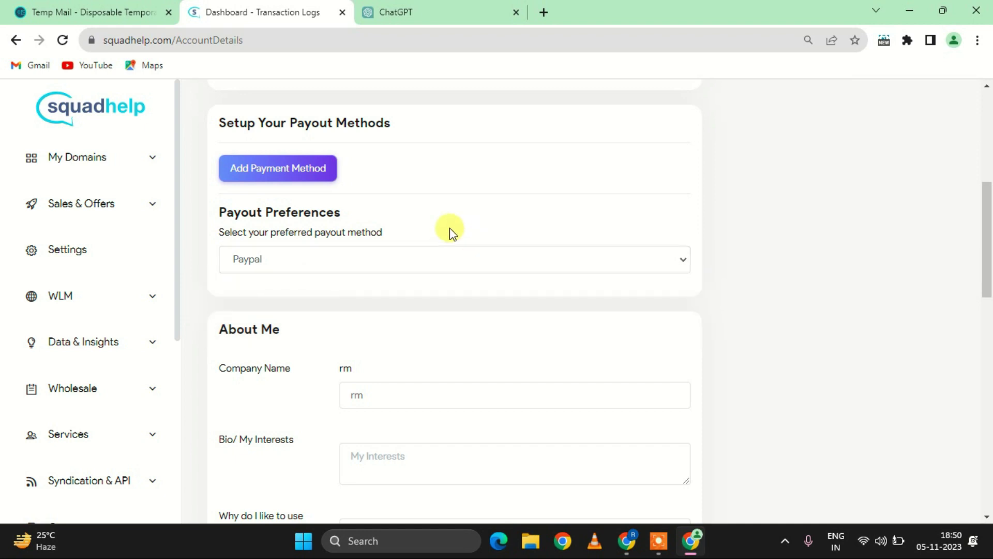
left_click(285, 182)
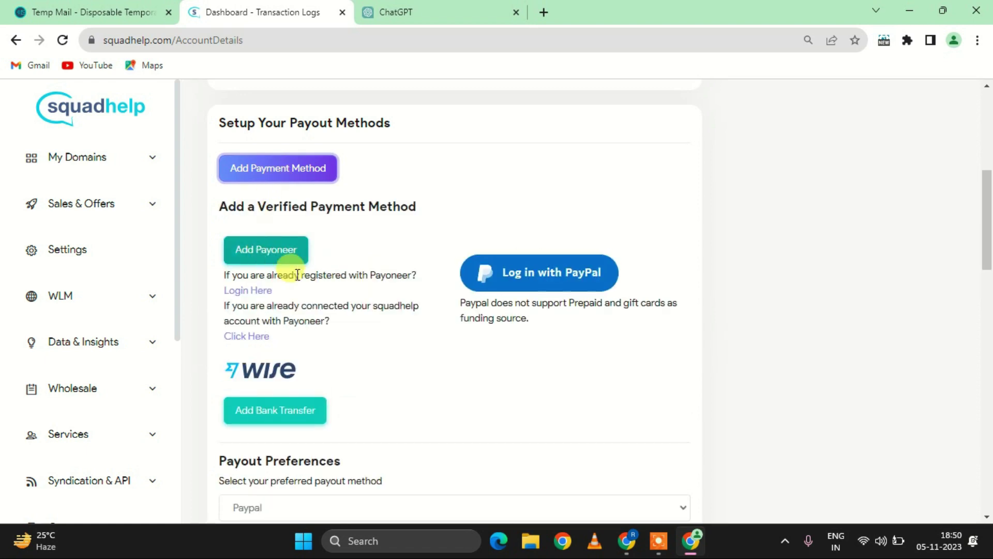
scroll(337, 372, "down", 1)
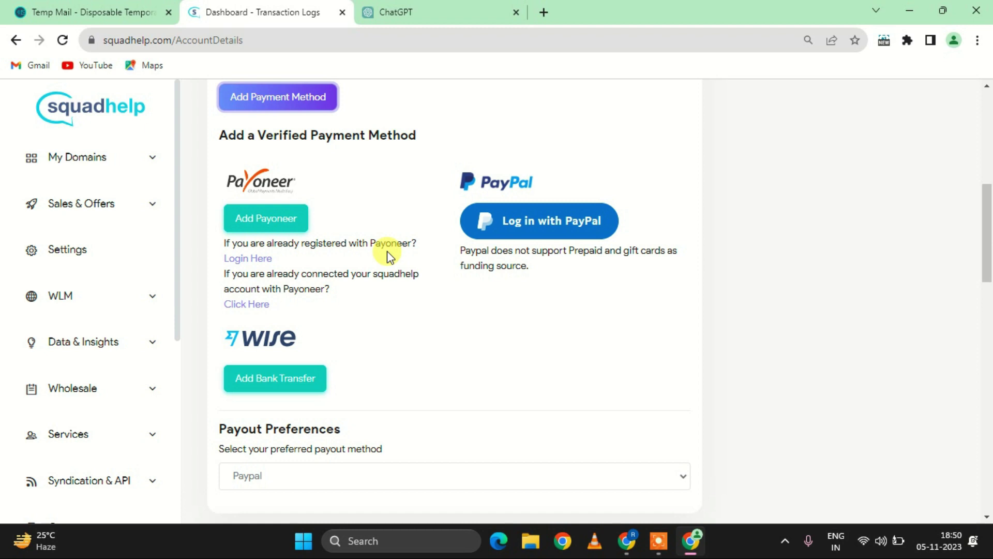
scroll(389, 255, "up", 8)
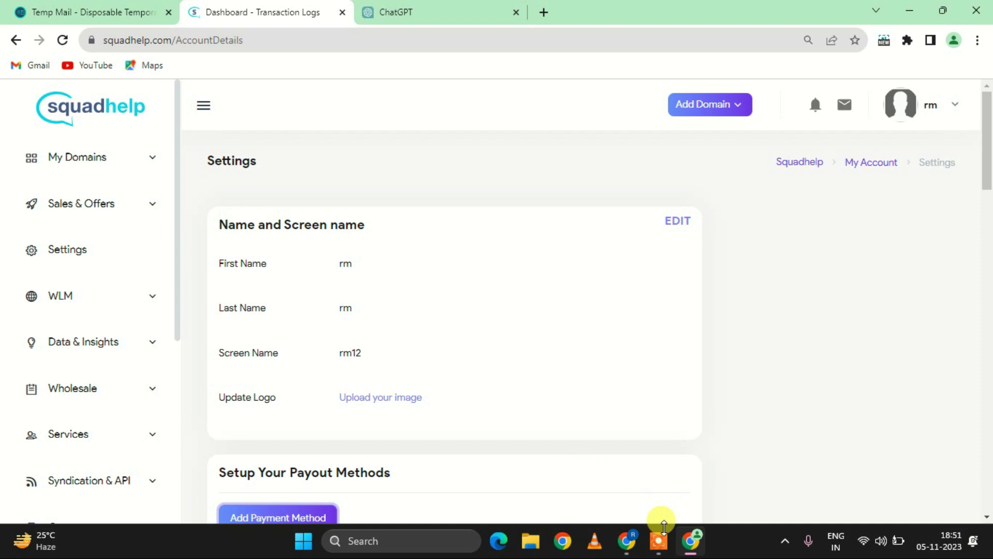
left_click(662, 551)
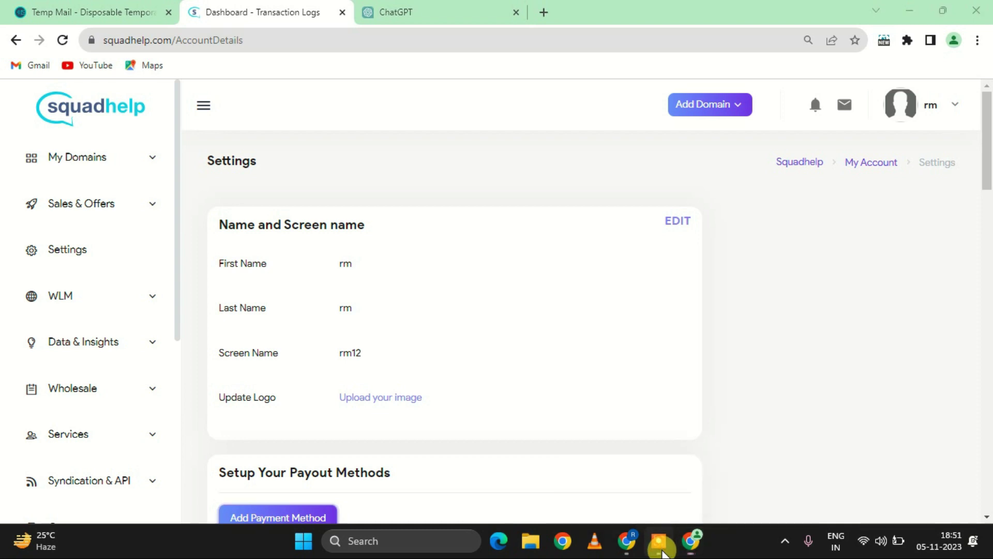